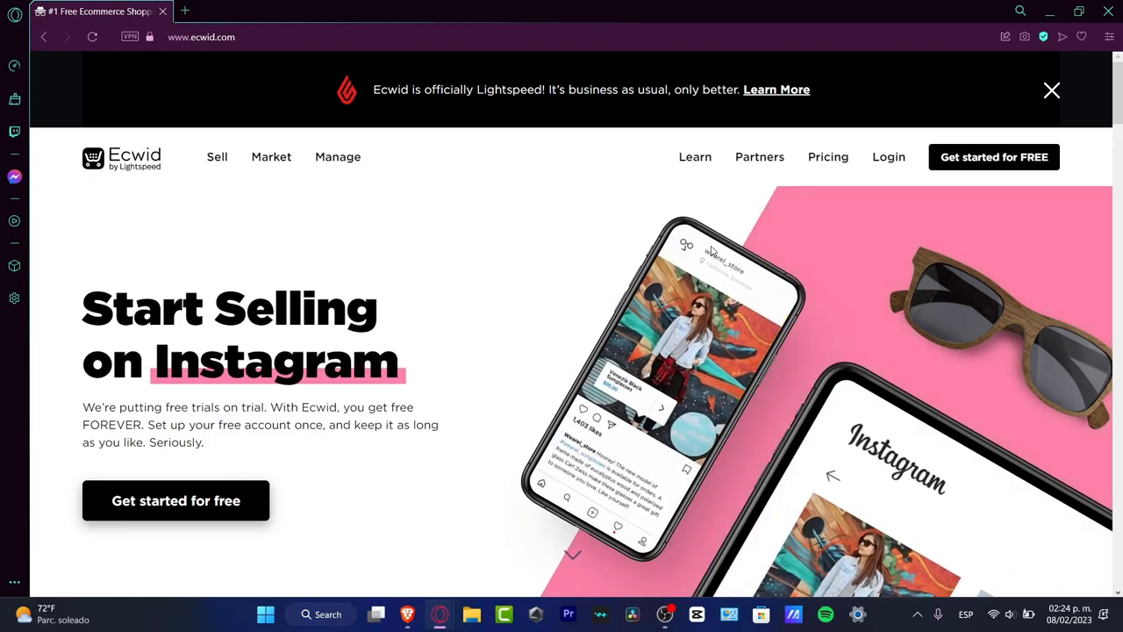
Look over the Ecwid homepage and open the sign-up form for a free account.
scroll(711, 252, "down", 2)
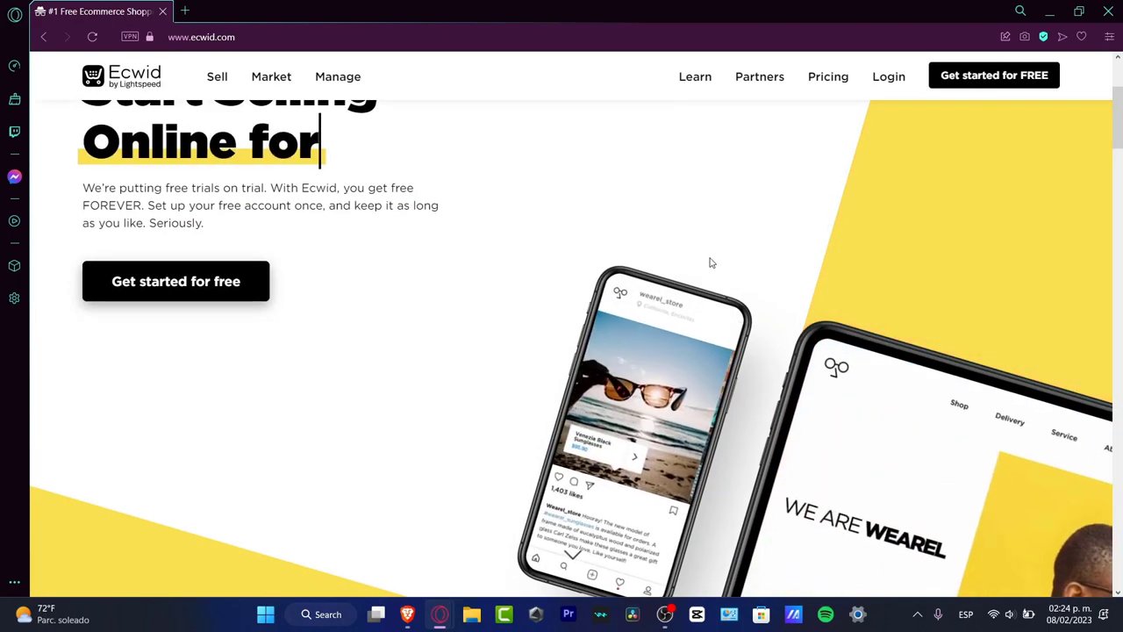
scroll(710, 260, "down", 5)
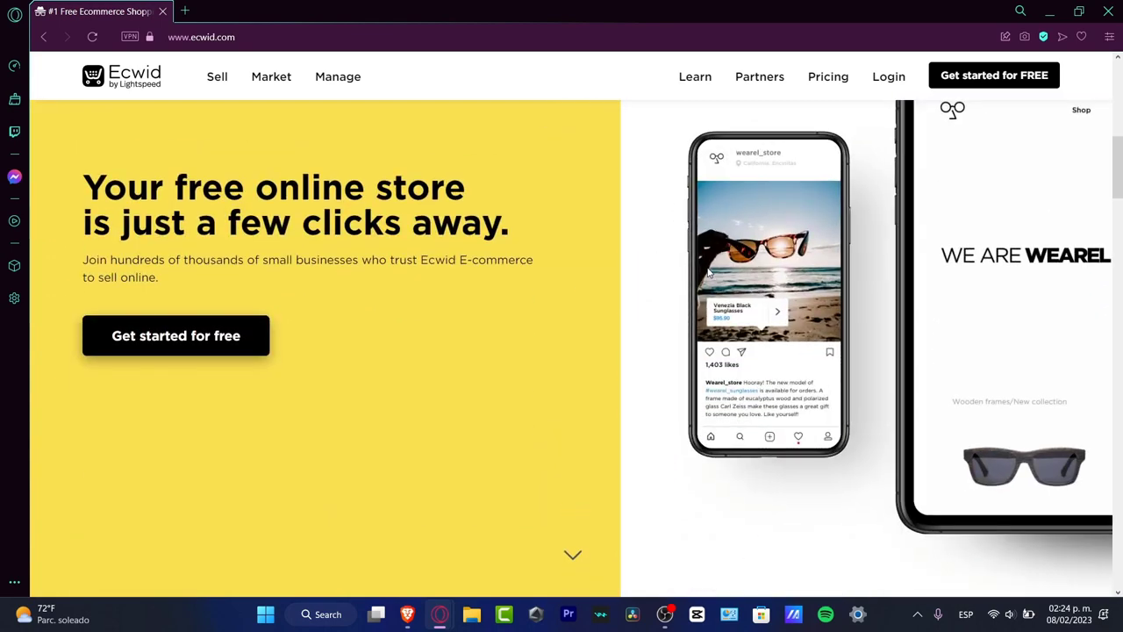
scroll(709, 273, "up", 5)
scroll(709, 273, "up", 3)
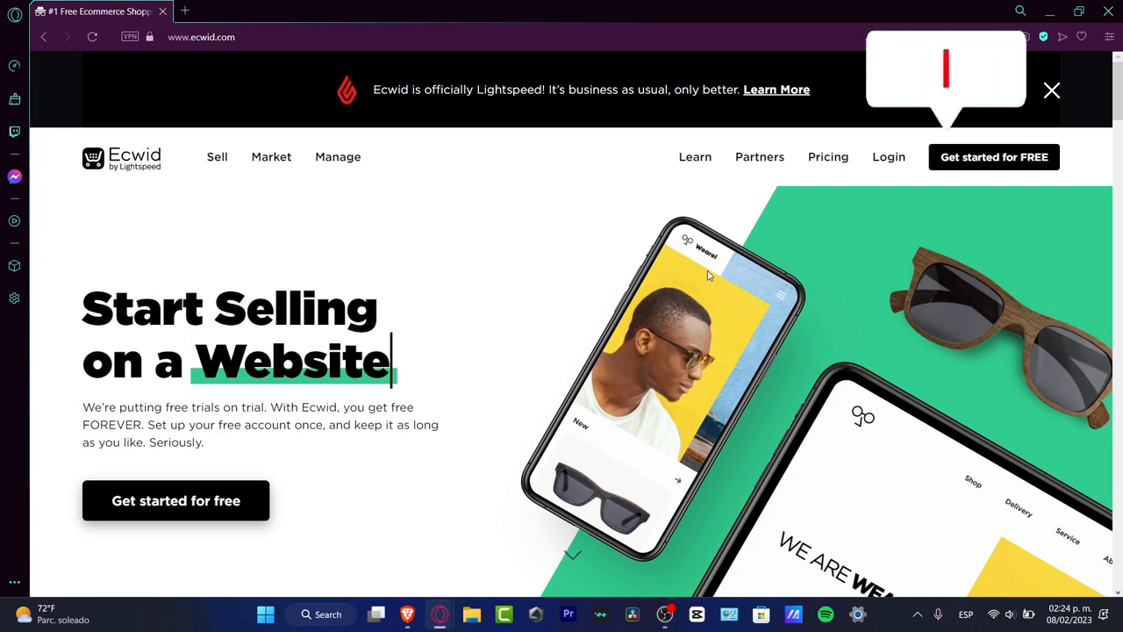
left_click(1029, 169)
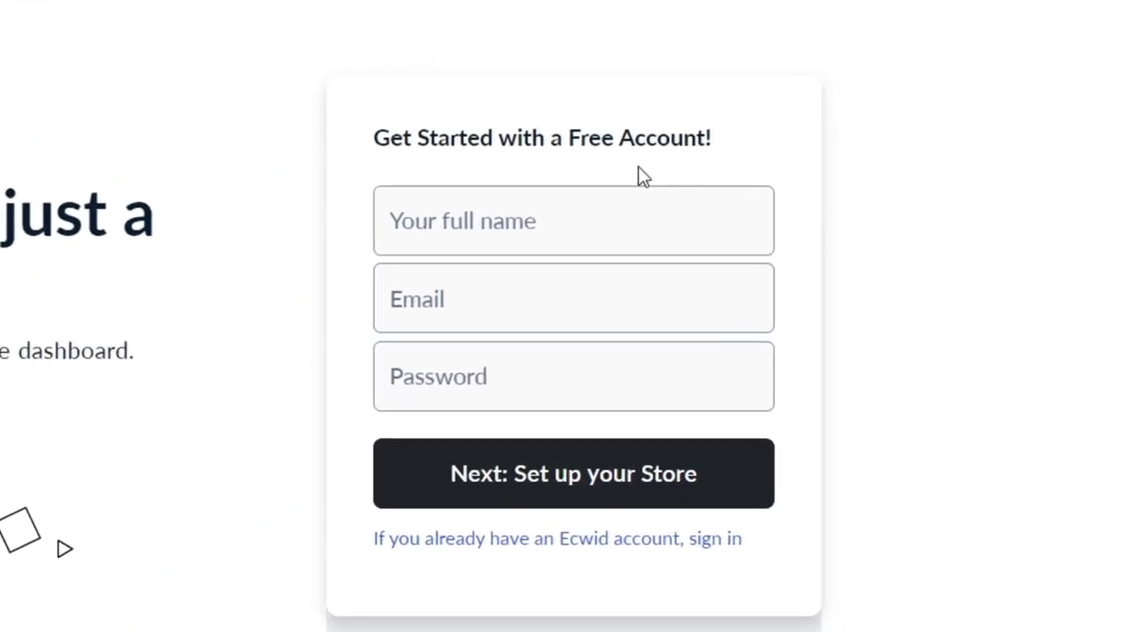
Go through the full name, email and password fields of the sign-up form and continue to the store setup.
left_click(542, 242)
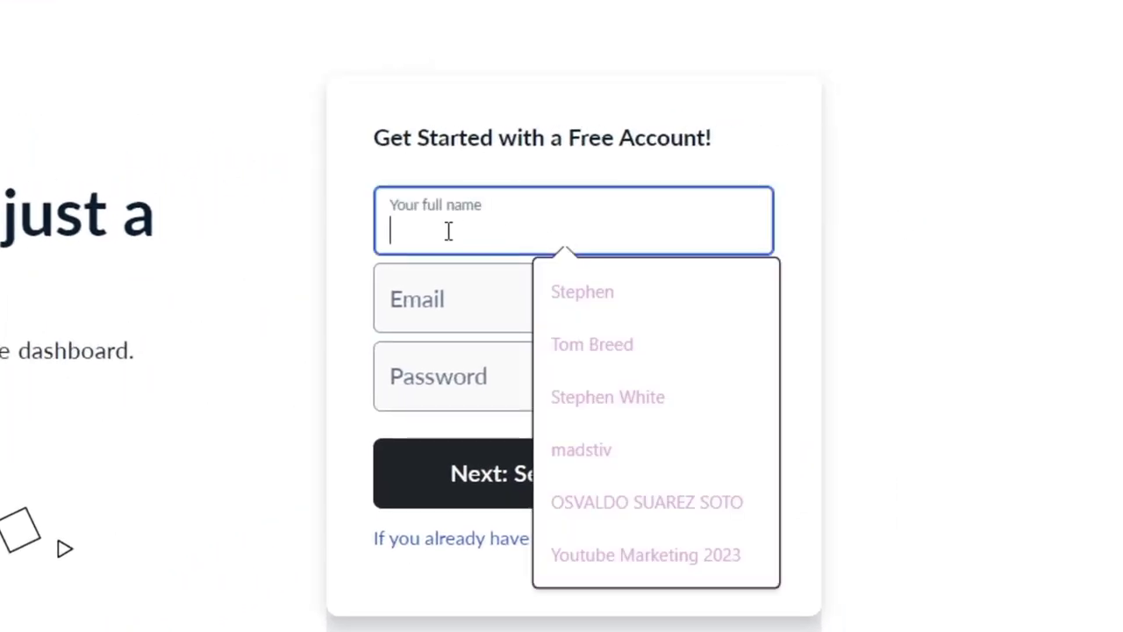
left_click(434, 304)
left_click(462, 375)
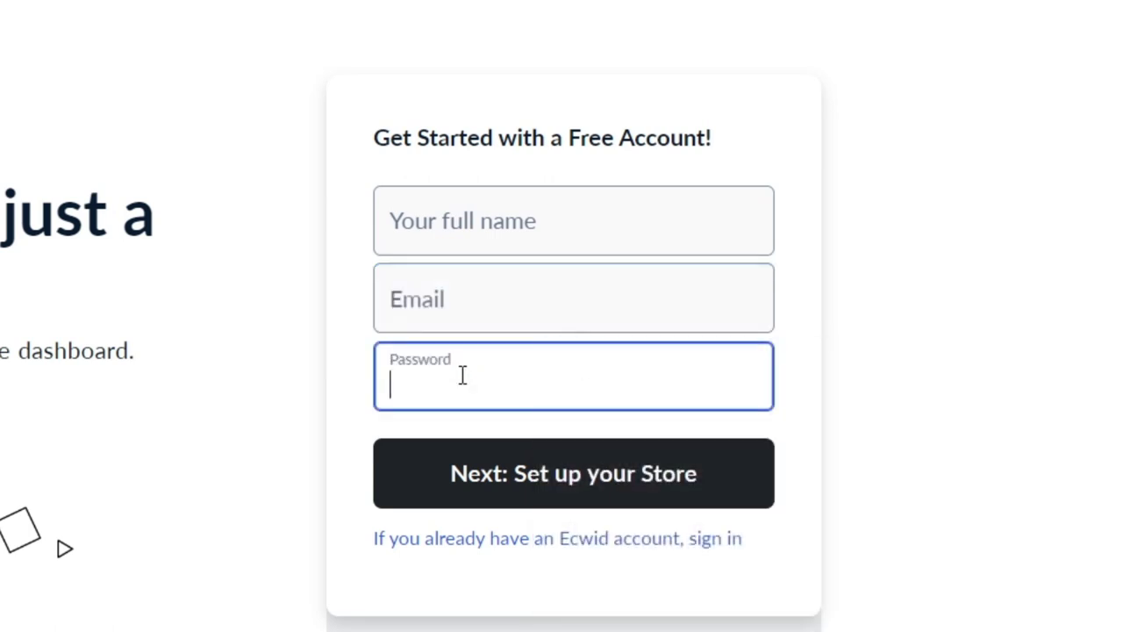
left_click(642, 495)
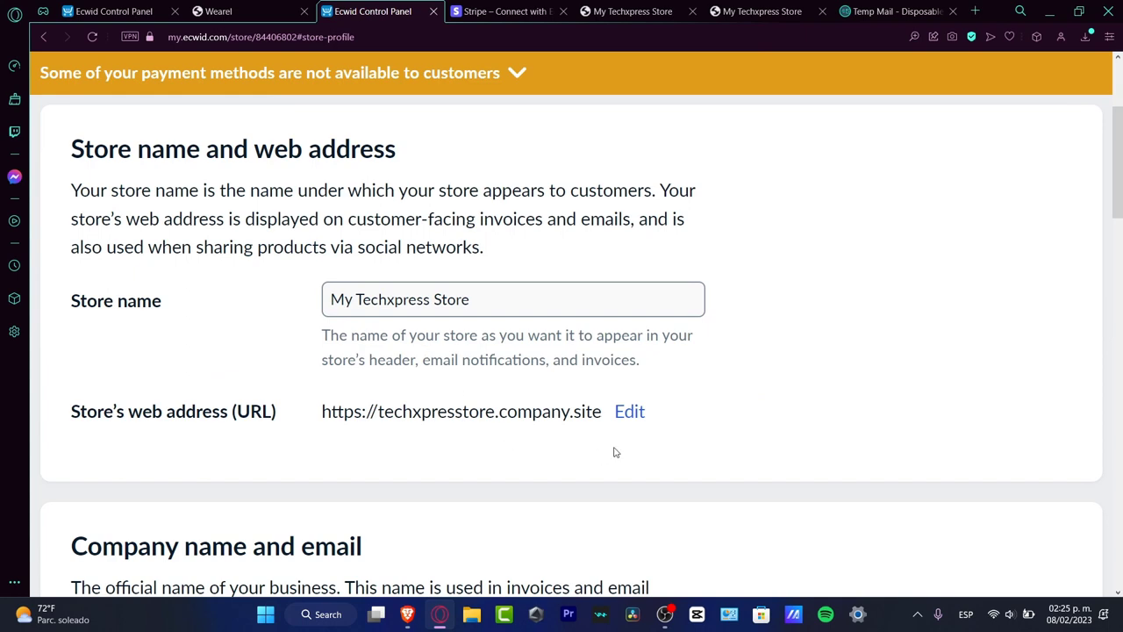
Review the store profile settings, covering the company details, company address and social media accounts.
scroll(614, 451, "down", 2)
scroll(624, 431, "down", 2)
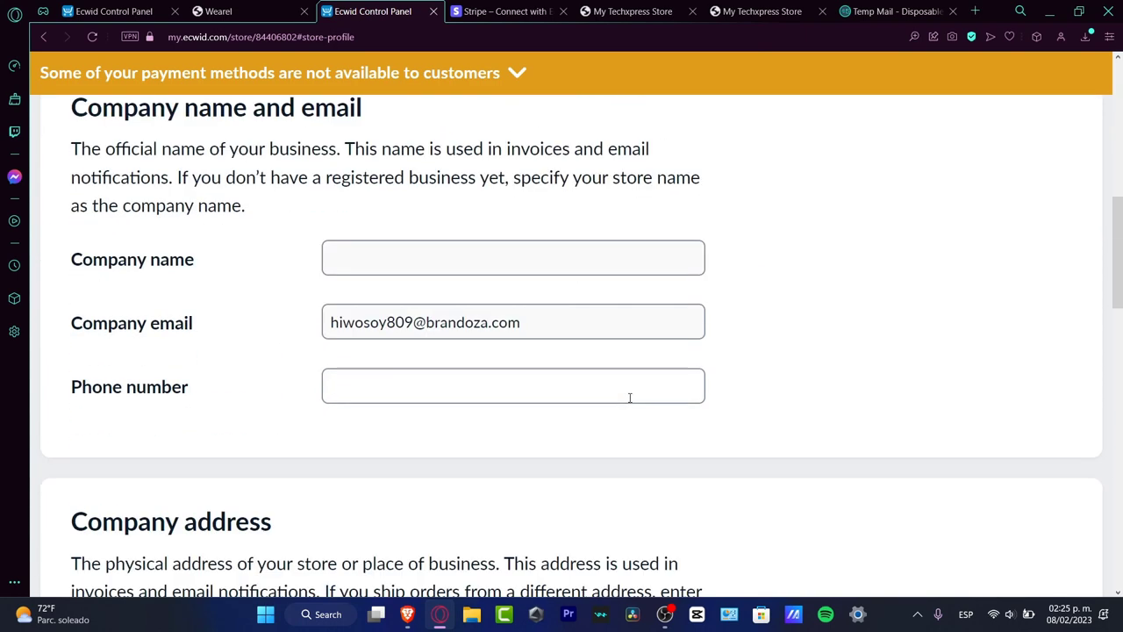
scroll(629, 397, "down", 2)
scroll(630, 397, "down", 2)
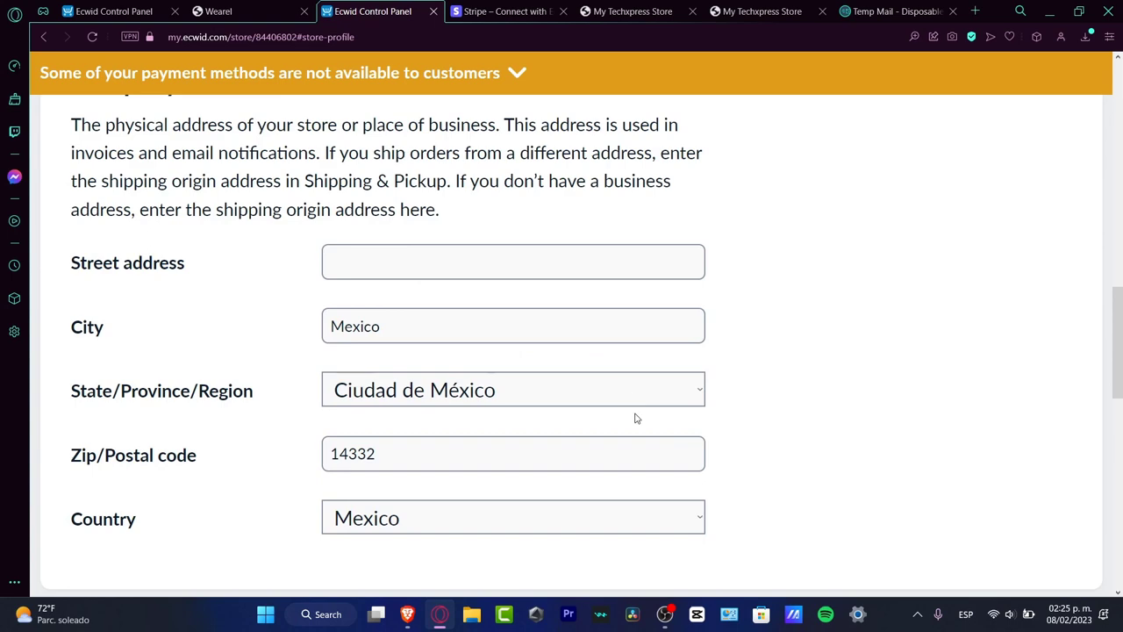
scroll(640, 423, "down", 2)
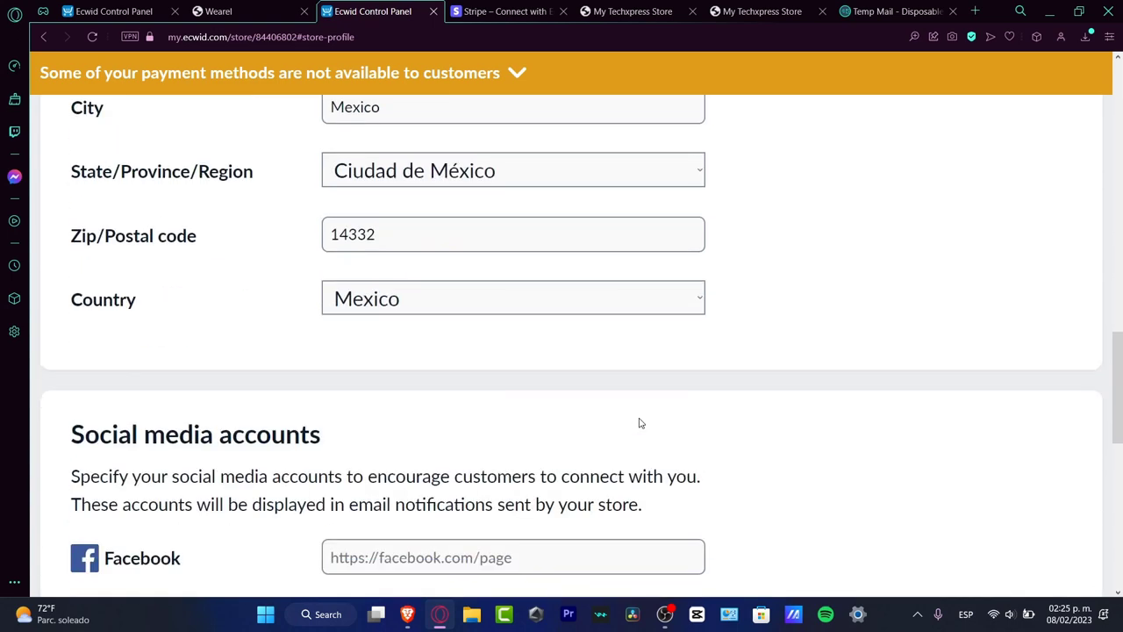
key("ctrl+minus")
key("ctrl+minus")
key("ctrl+minus")
key("ctrl+minus")
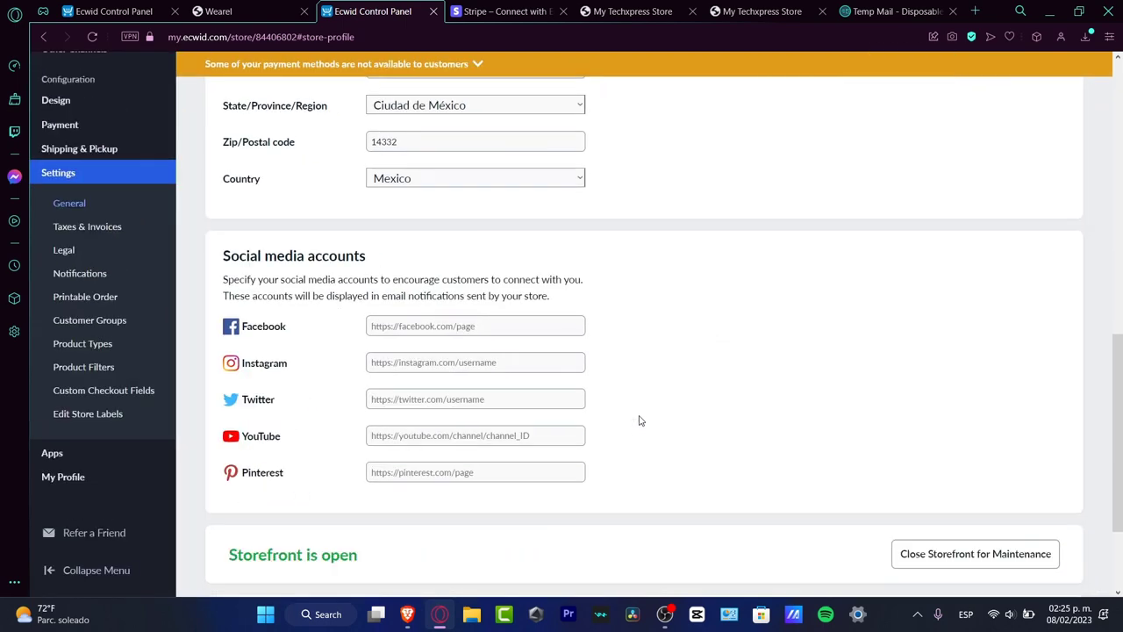
scroll(638, 390, "up", 10)
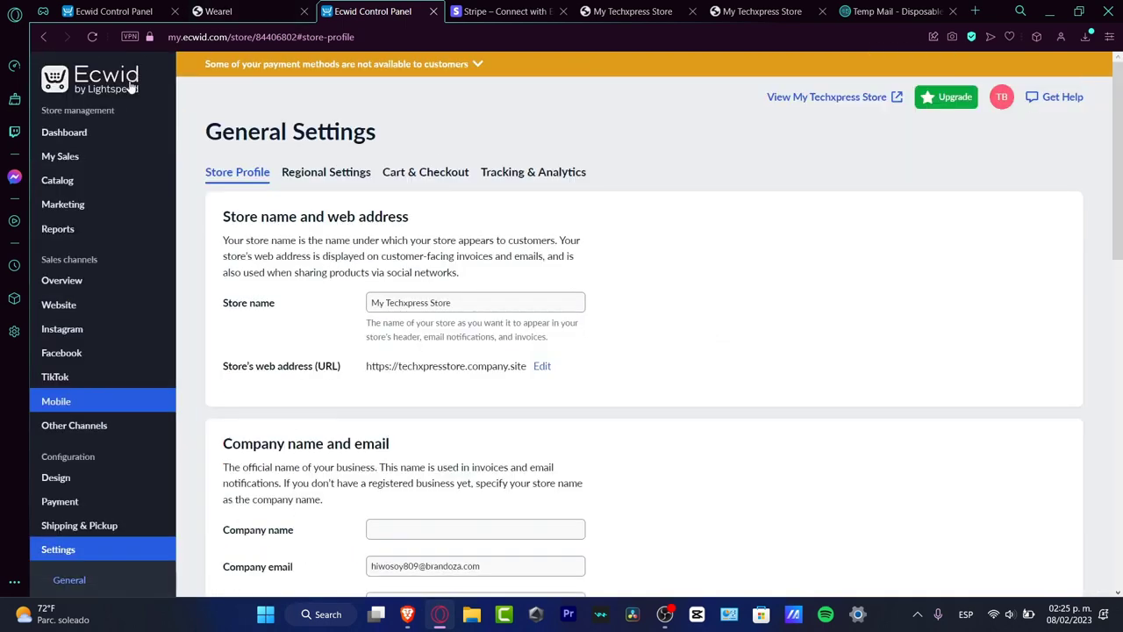
Open the store dashboard and review the pre-launch to-do list and its options.
left_click(119, 132)
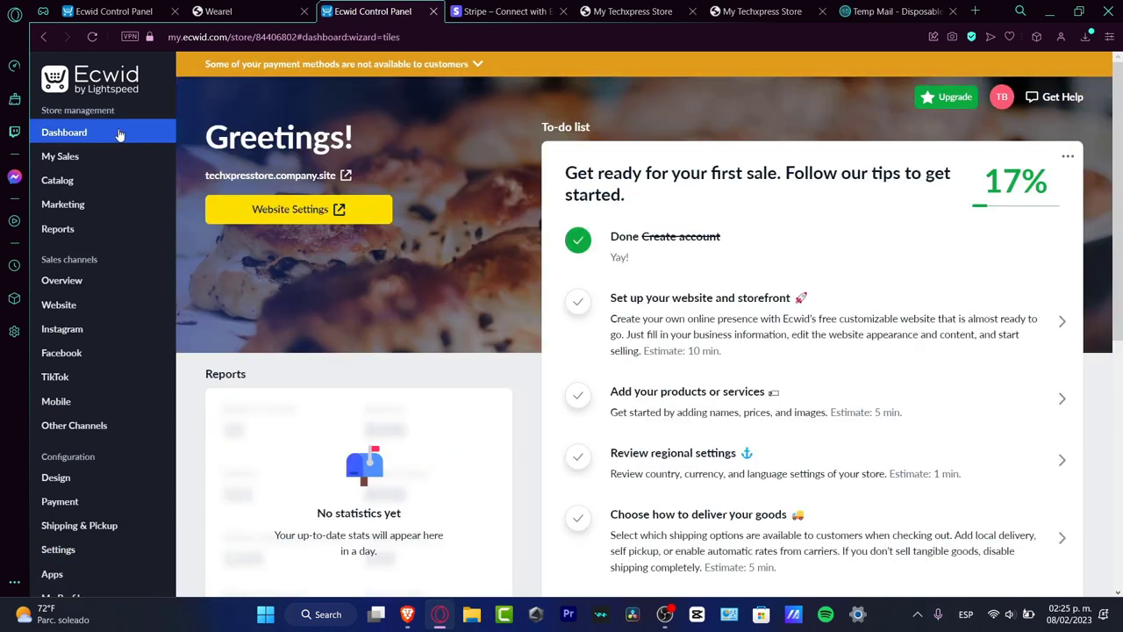
left_click(1068, 156)
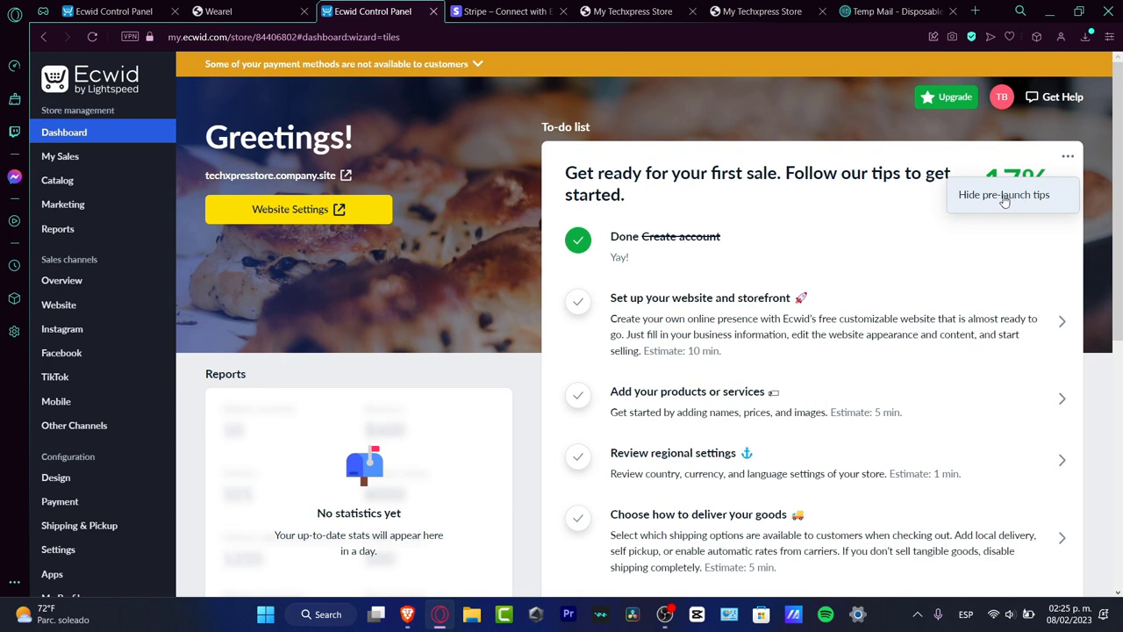
left_click_drag(602, 133, 542, 128)
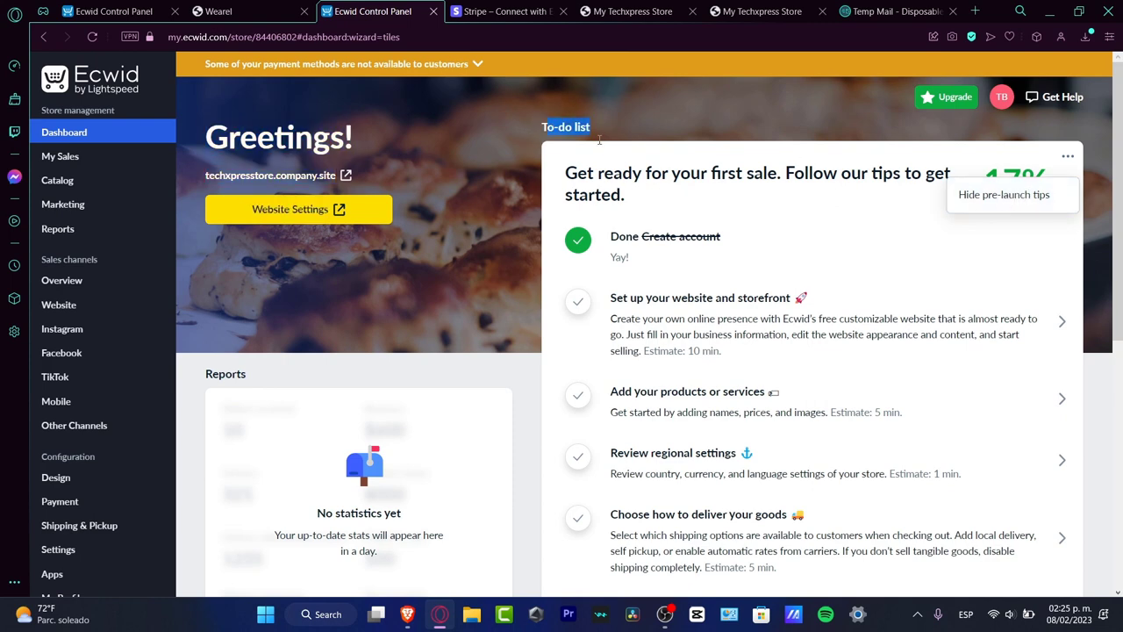
left_click(600, 139)
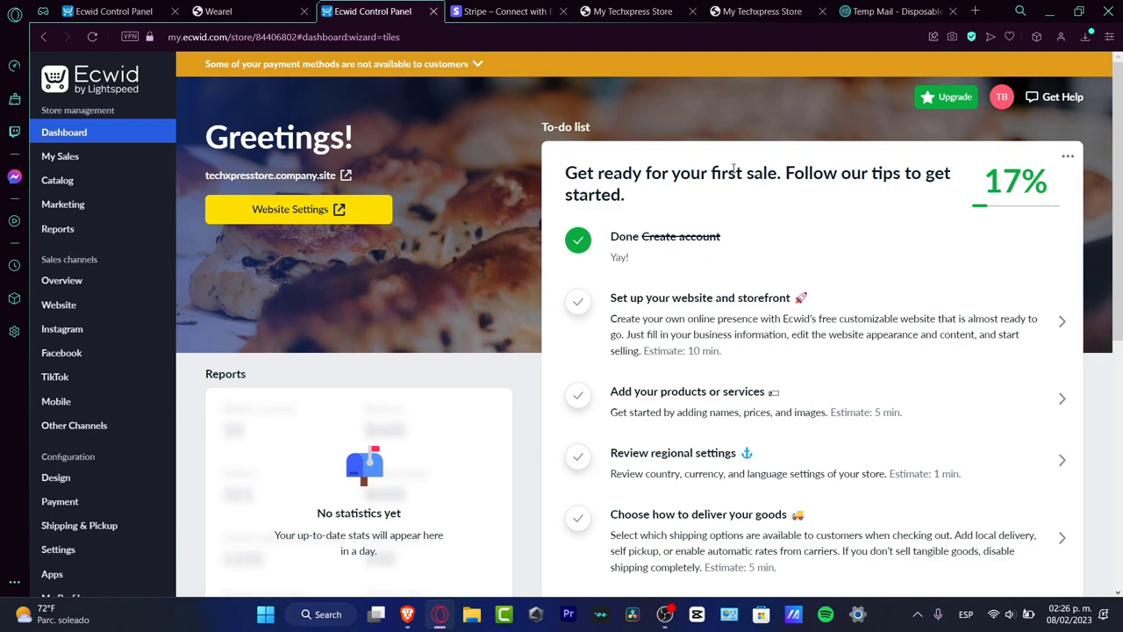
scroll(778, 292, "down", 5)
scroll(860, 336, "up", 5)
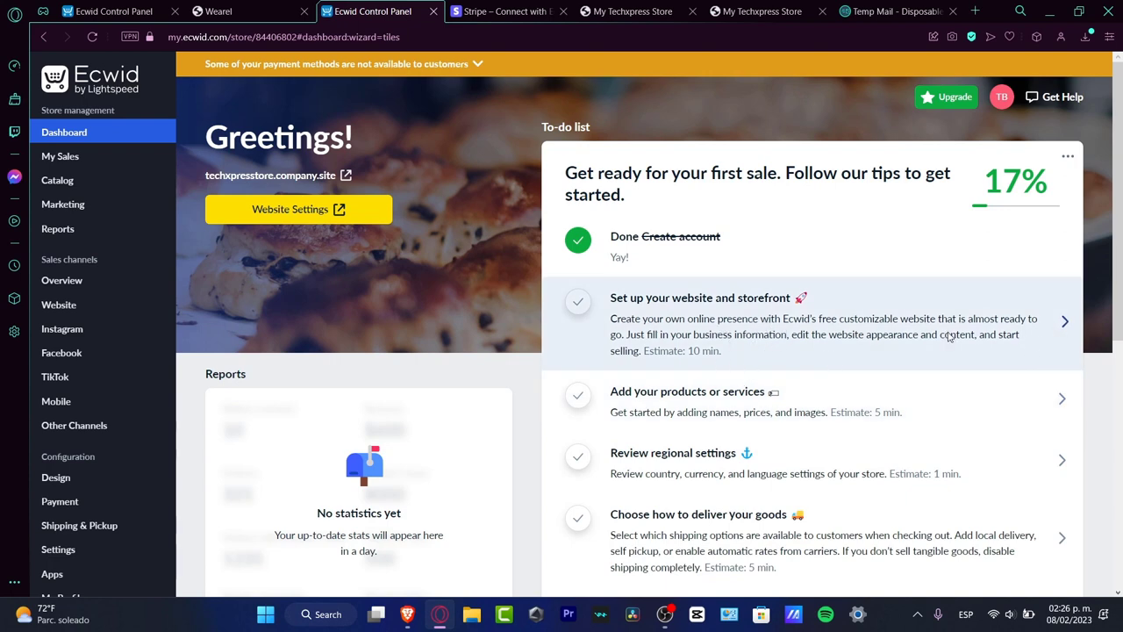
Open the website and storefront setup task, examine the site editor's preview, and return to the dashboard.
left_click(949, 339)
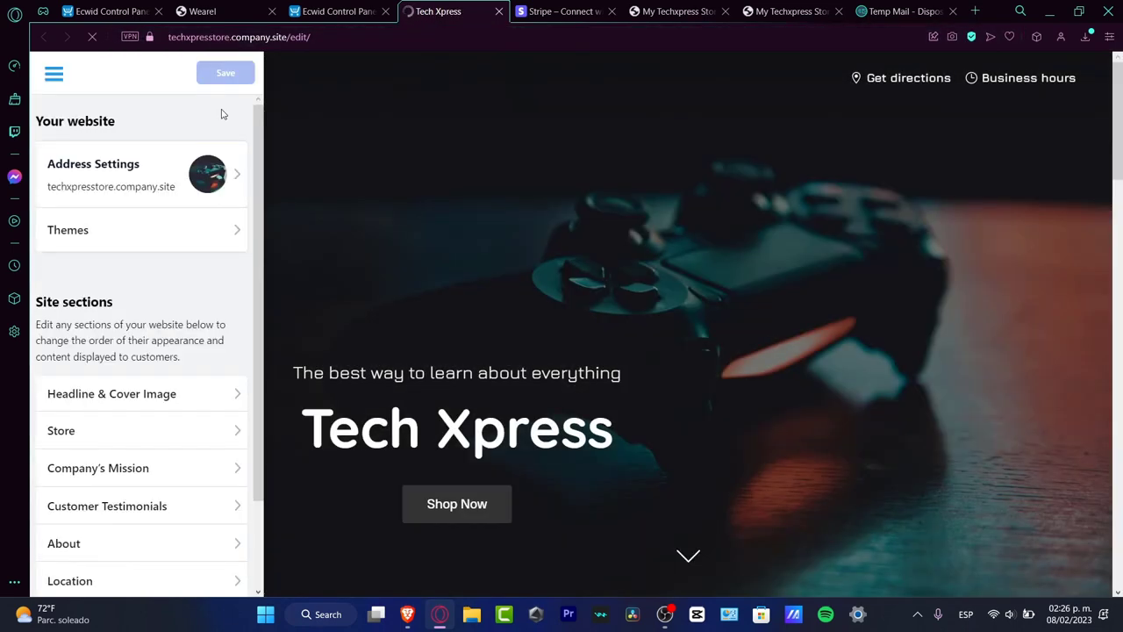
scroll(447, 296, "down", 10)
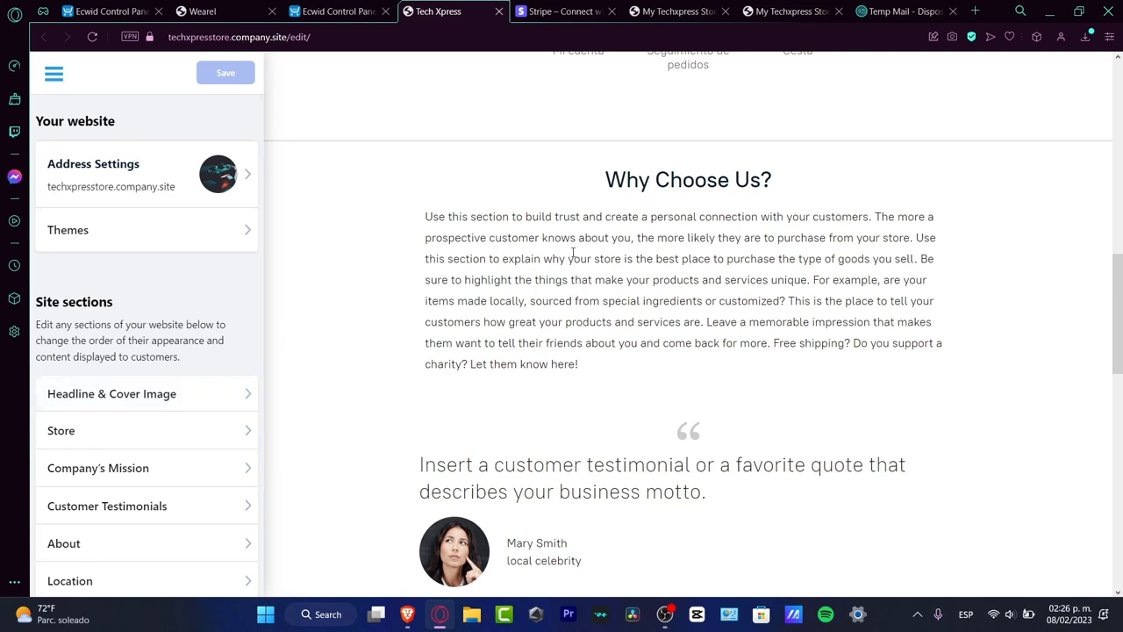
key("ctrl+Tab")
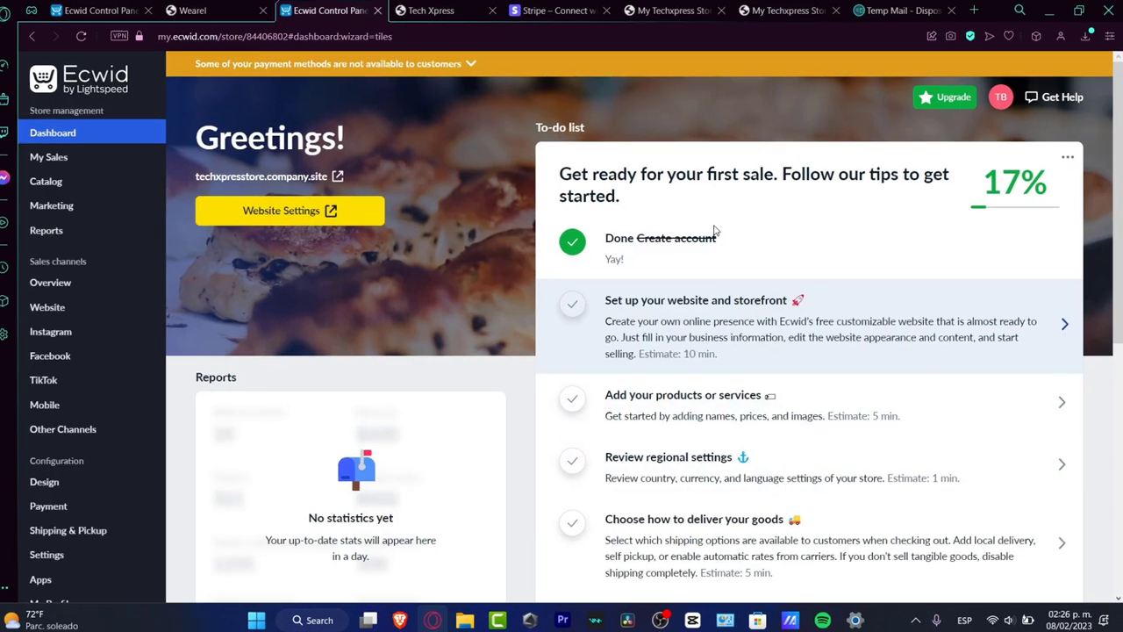
Delete the Cheese Burger AI Art product from the store's catalog.
scroll(715, 230, "down", 5)
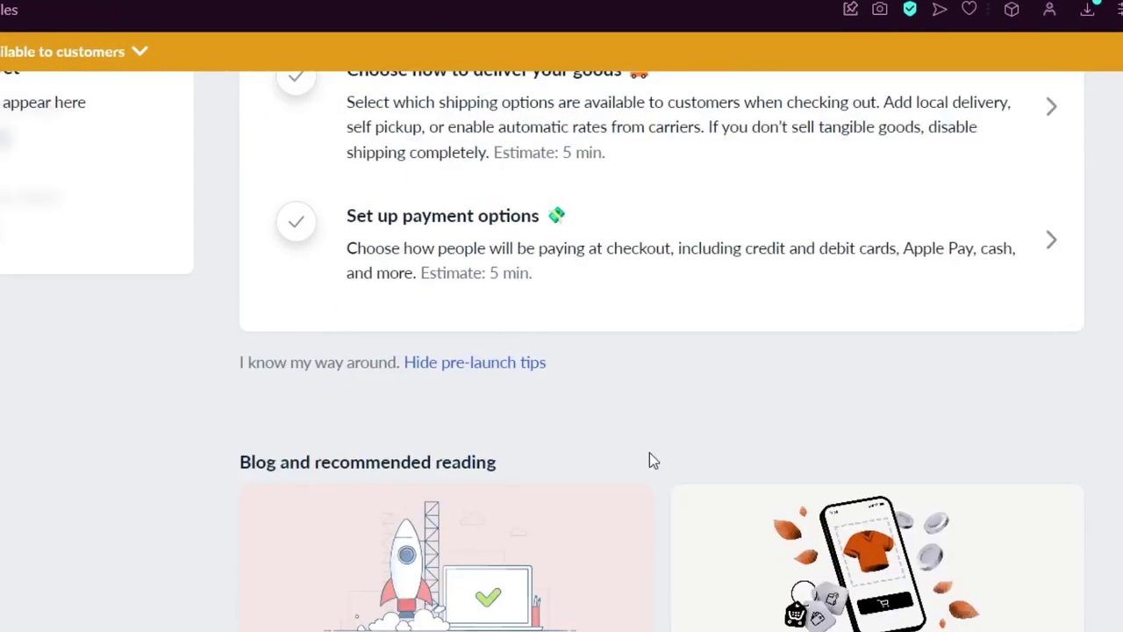
scroll(649, 456, "up", 5)
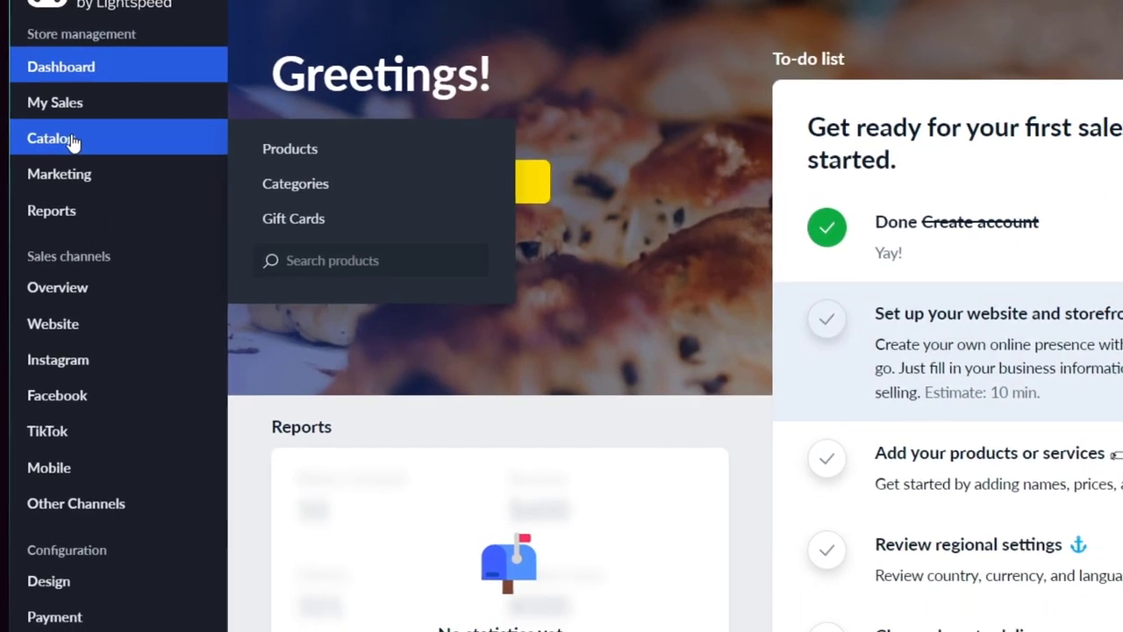
left_click(72, 140)
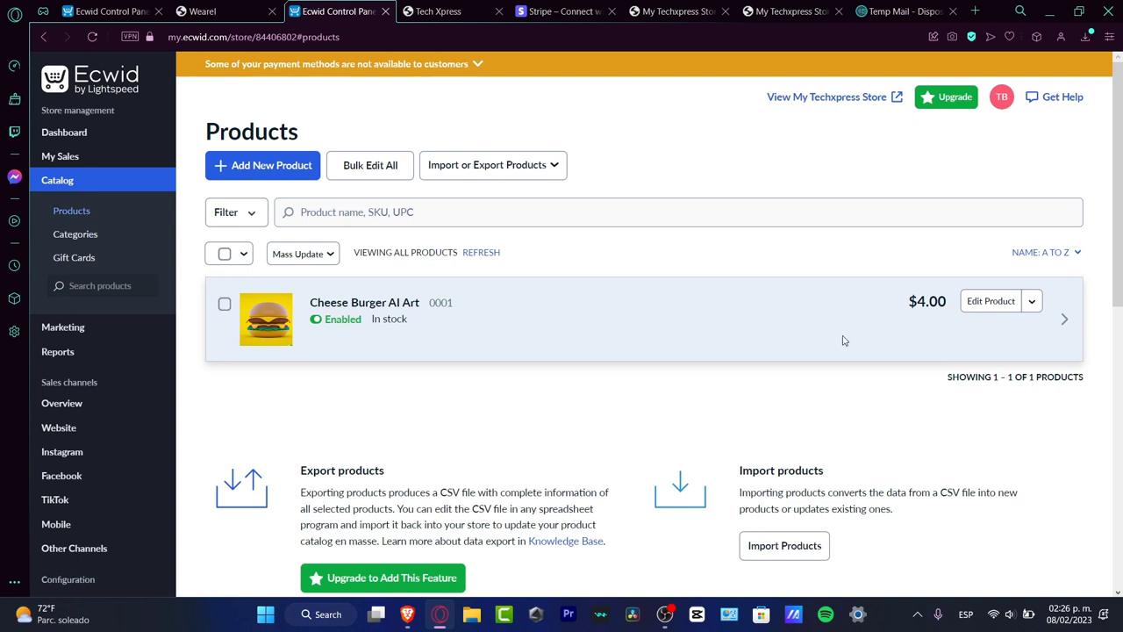
left_click(1031, 301)
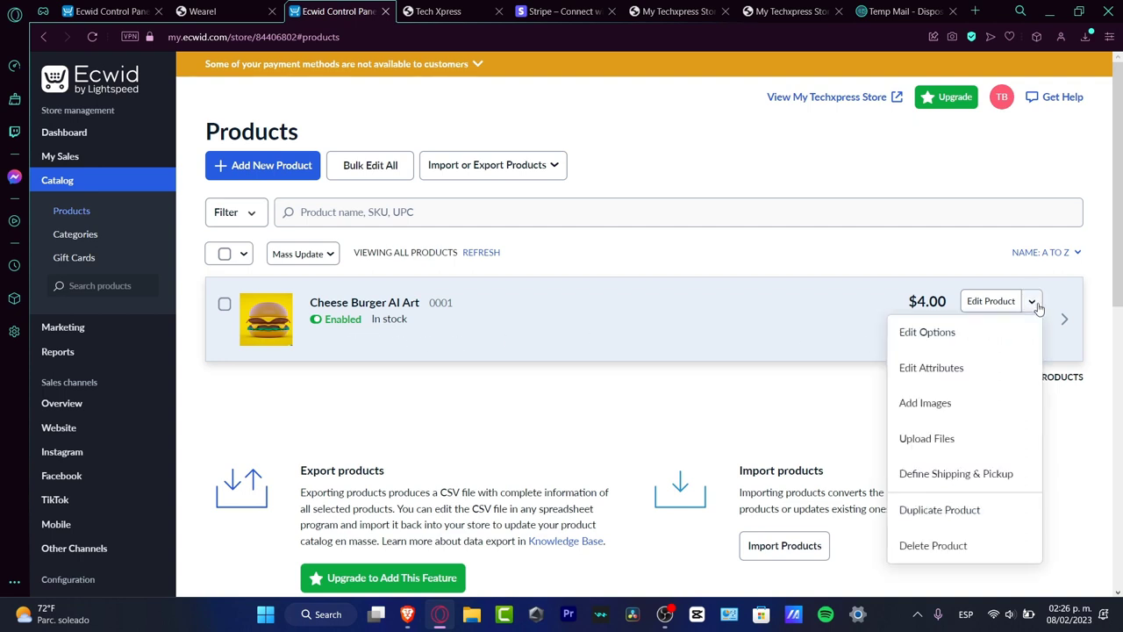
left_click(964, 540)
left_click(529, 389)
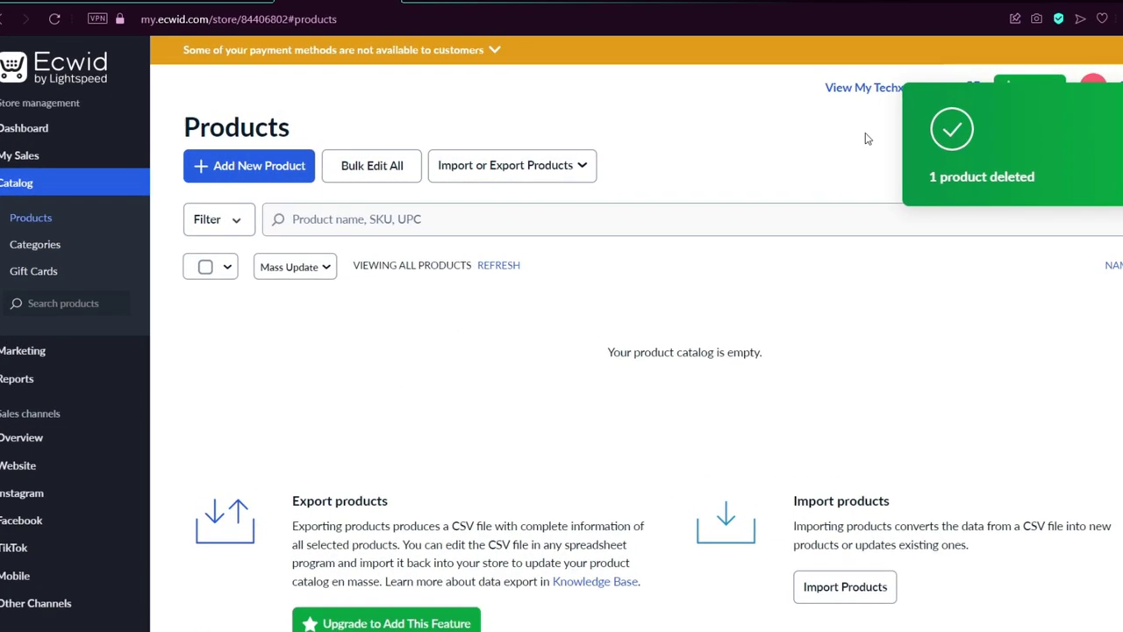
Start a new product and upload the downloaded DALL-E burger picture as its image.
left_click(138, 195)
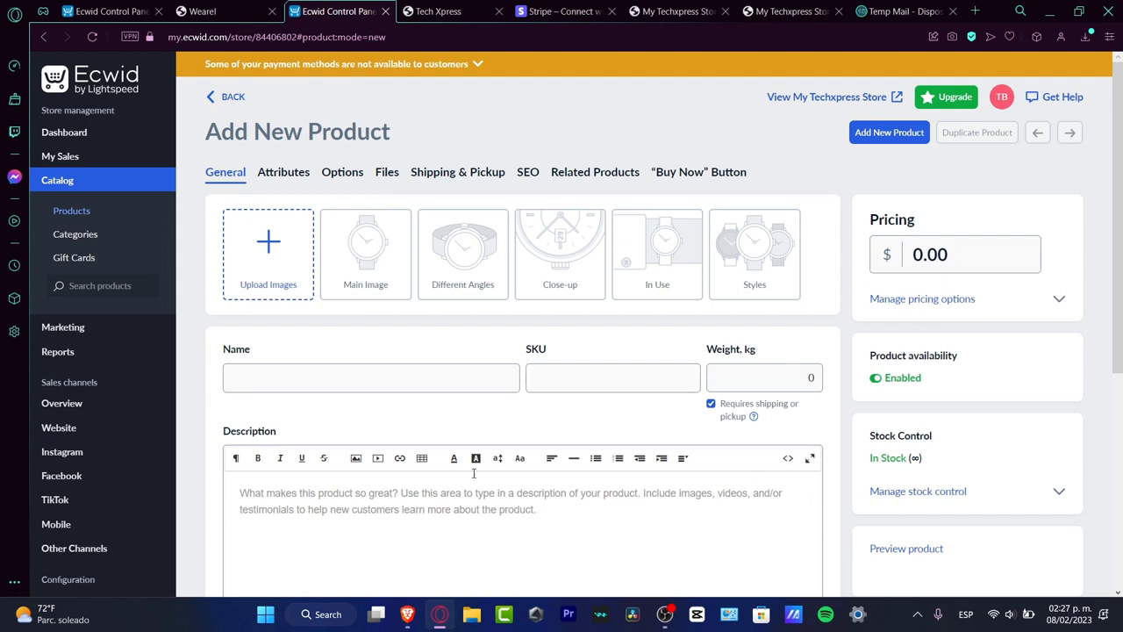
left_click(265, 263)
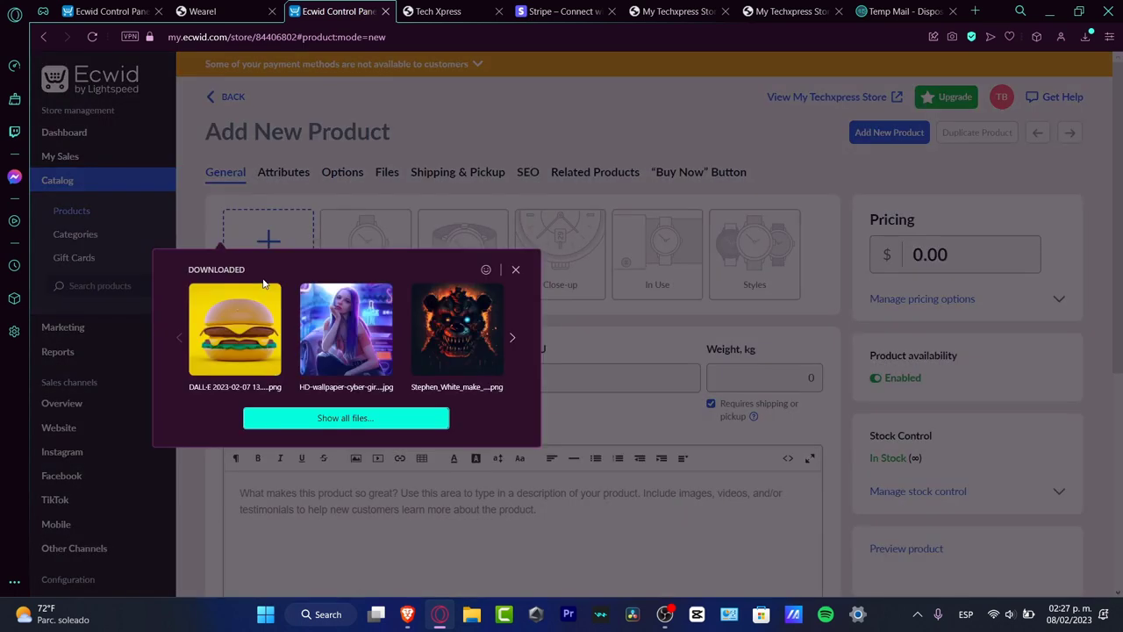
left_click(245, 323)
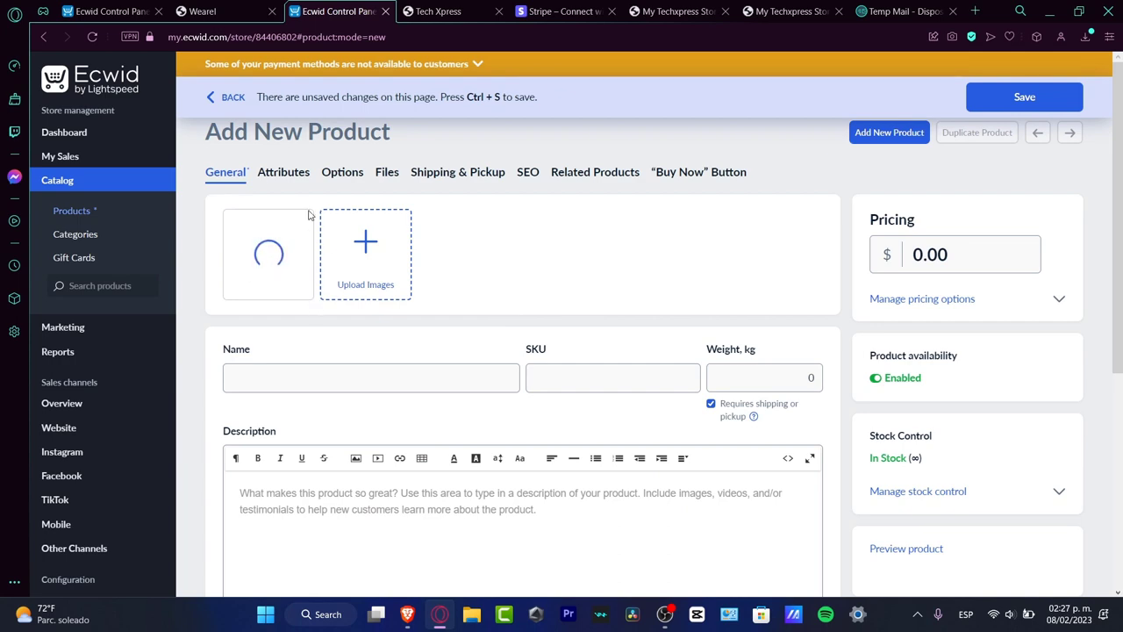
Name the product "Digital Art of Cheese Burger AI, HQ" and set its SKU to 001.
left_click(364, 377)
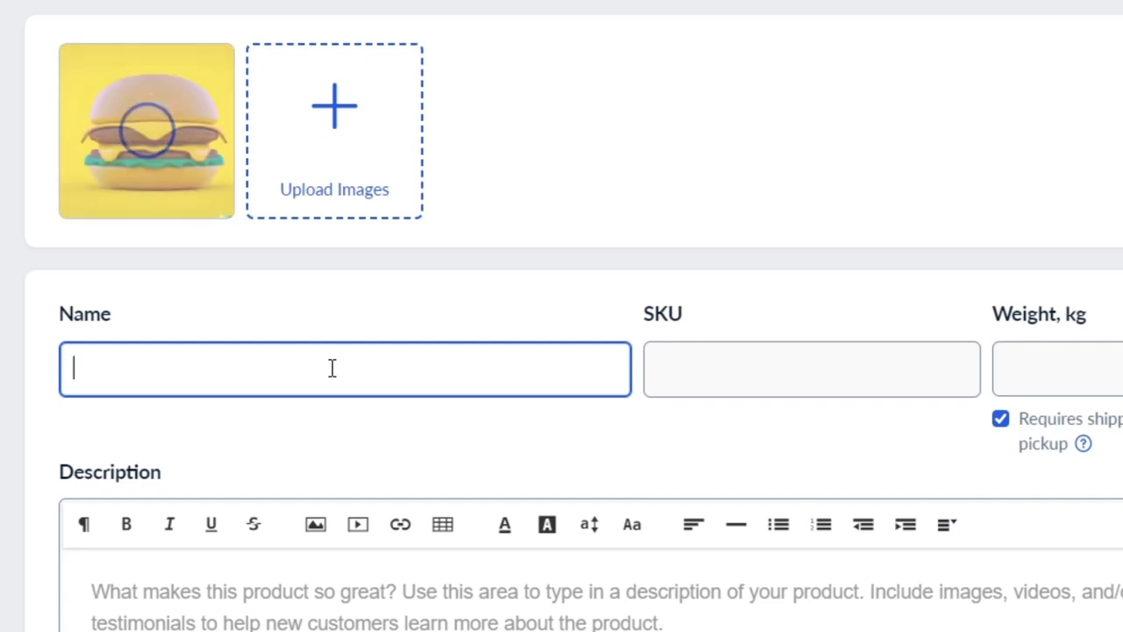
type("D")
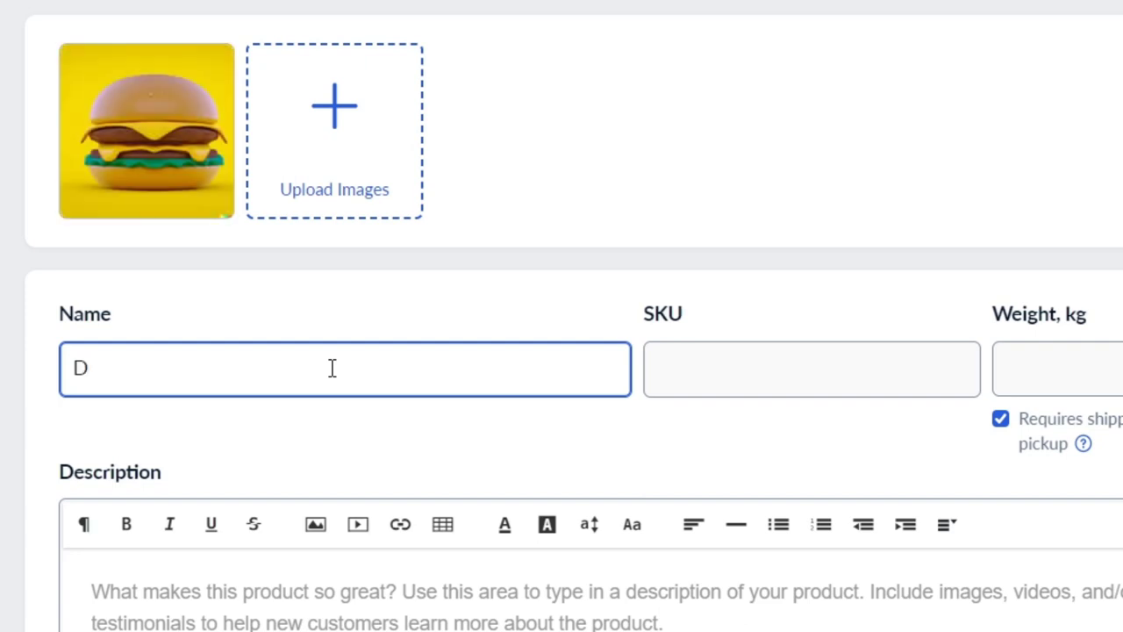
type("igital Art of ")
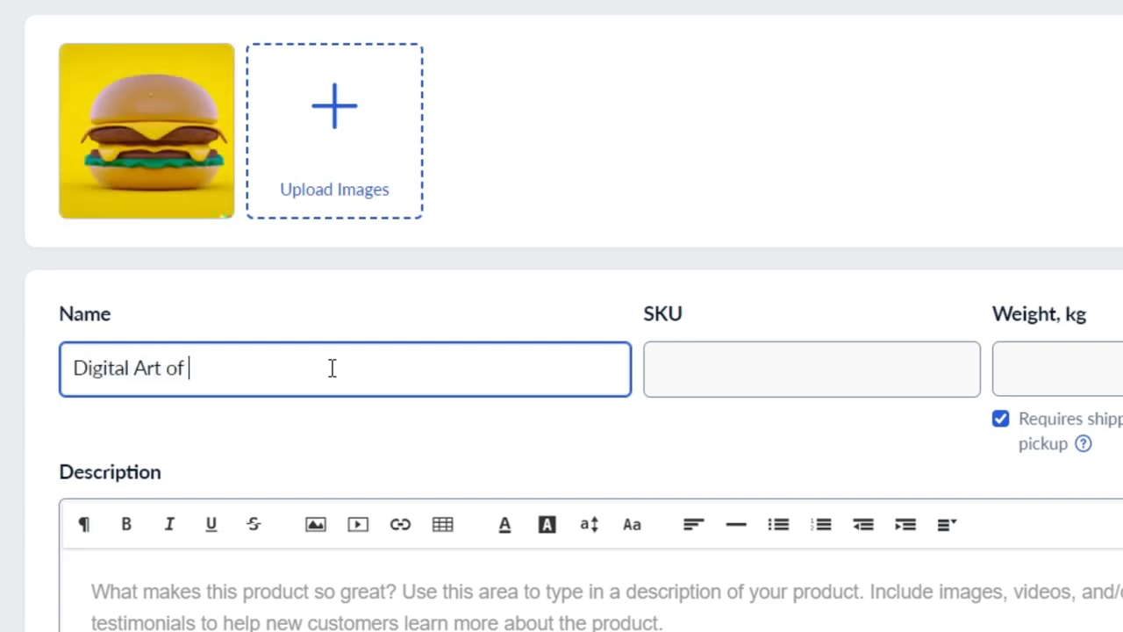
type("Cheese Bu")
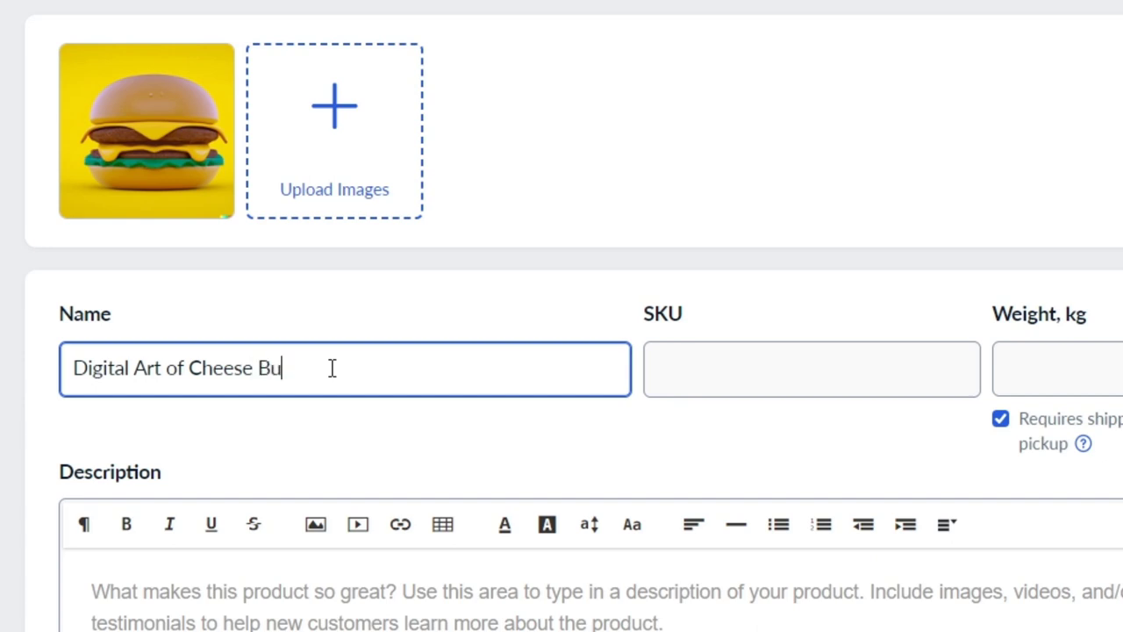
type("rger AI, HQ")
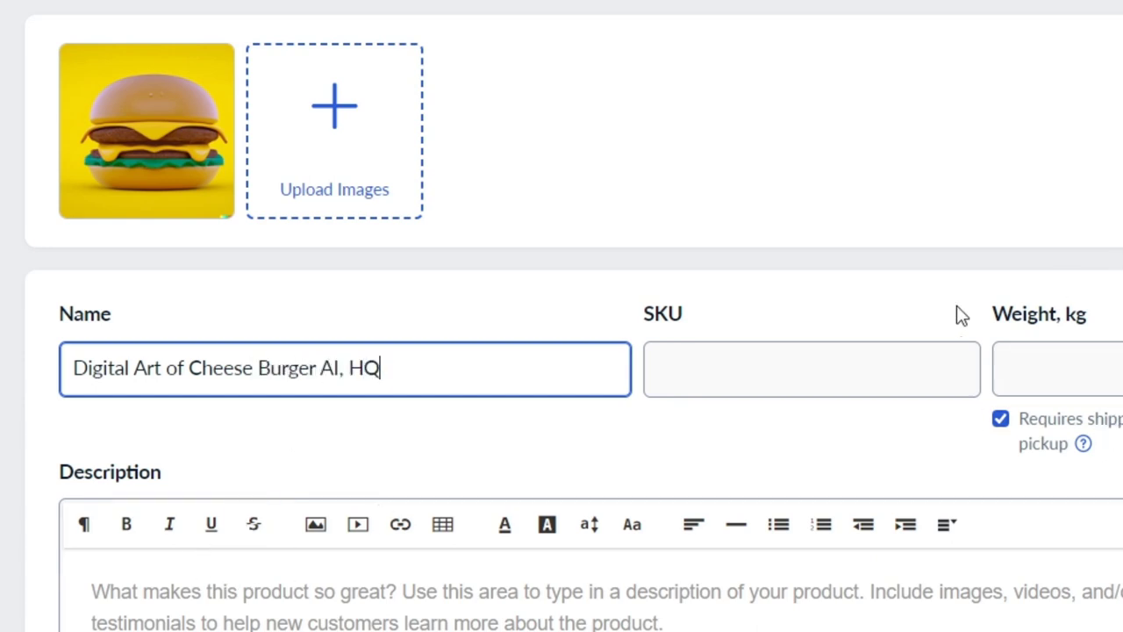
left_click(963, 377)
type("001")
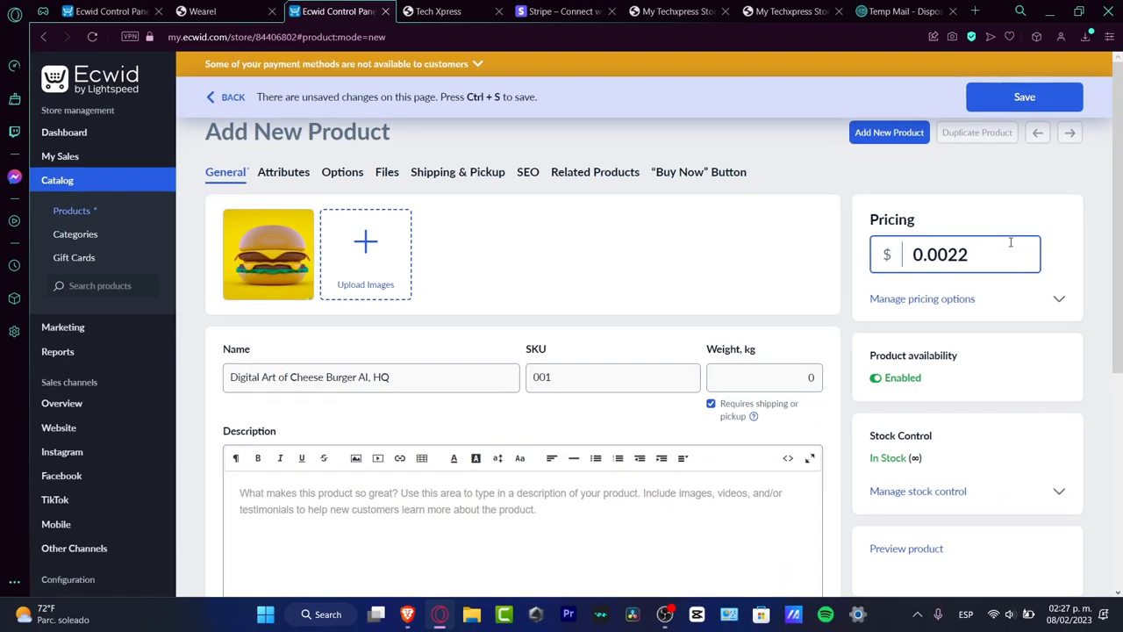
Set the product's price to $2.
key("BackSpace")
type("0")
double_click(1011, 242)
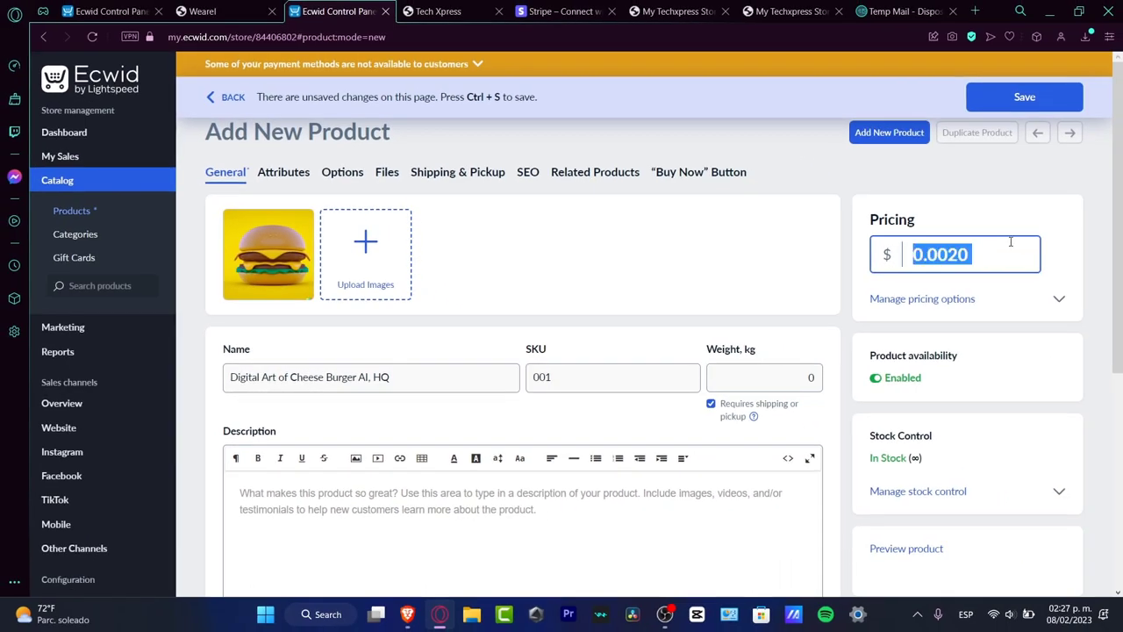
left_click(1011, 242)
type("2")
double_click(915, 255)
type("2")
Show the extra pricing options, set the product's price to $6 and save it.
left_click(946, 301)
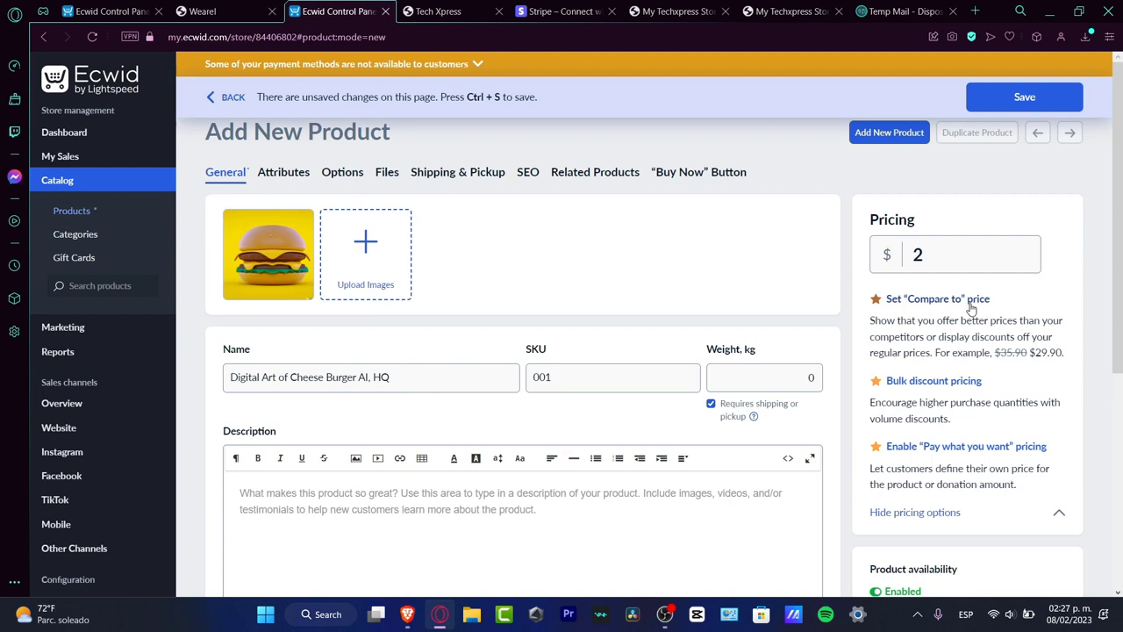
mouse_move(297, 273)
left_click_drag(930, 254, 910, 254)
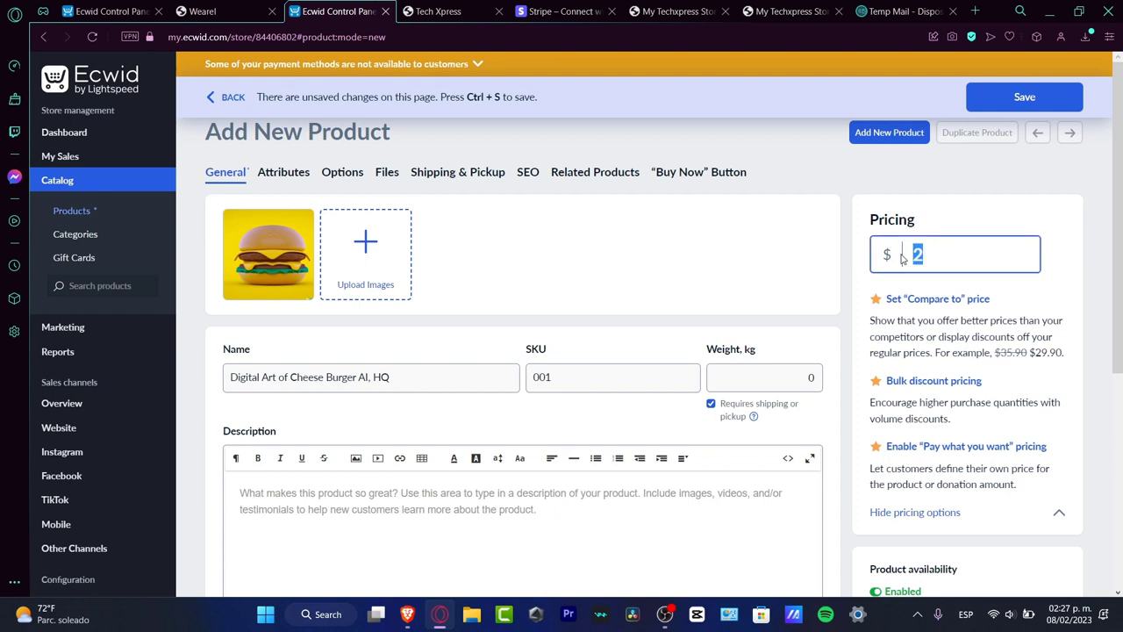
type("6")
left_click(1036, 284)
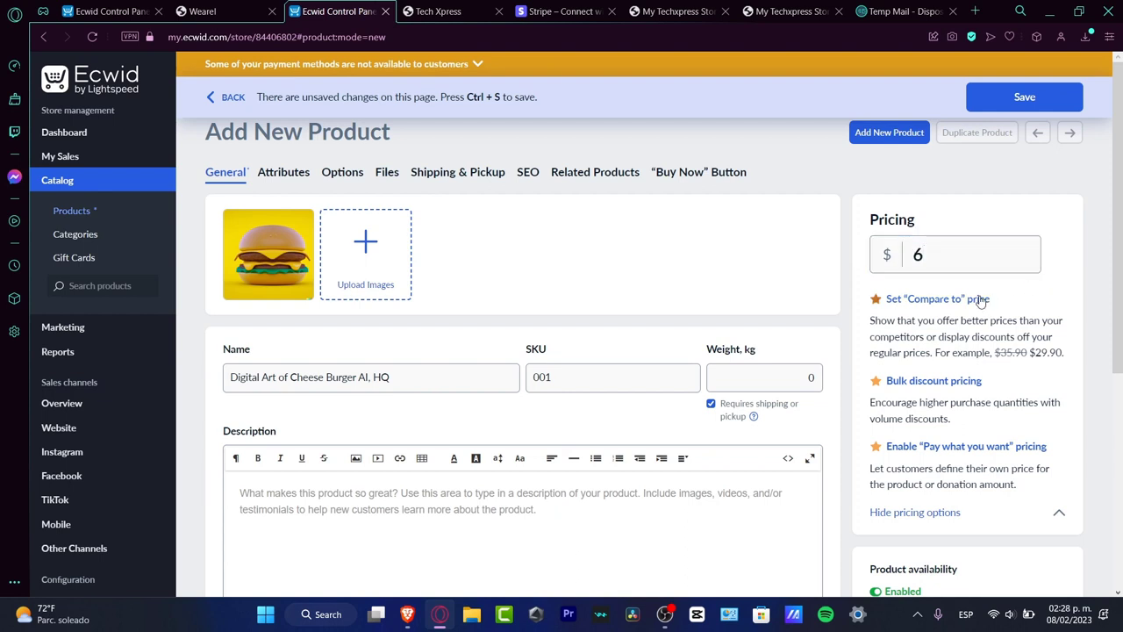
left_click(980, 299)
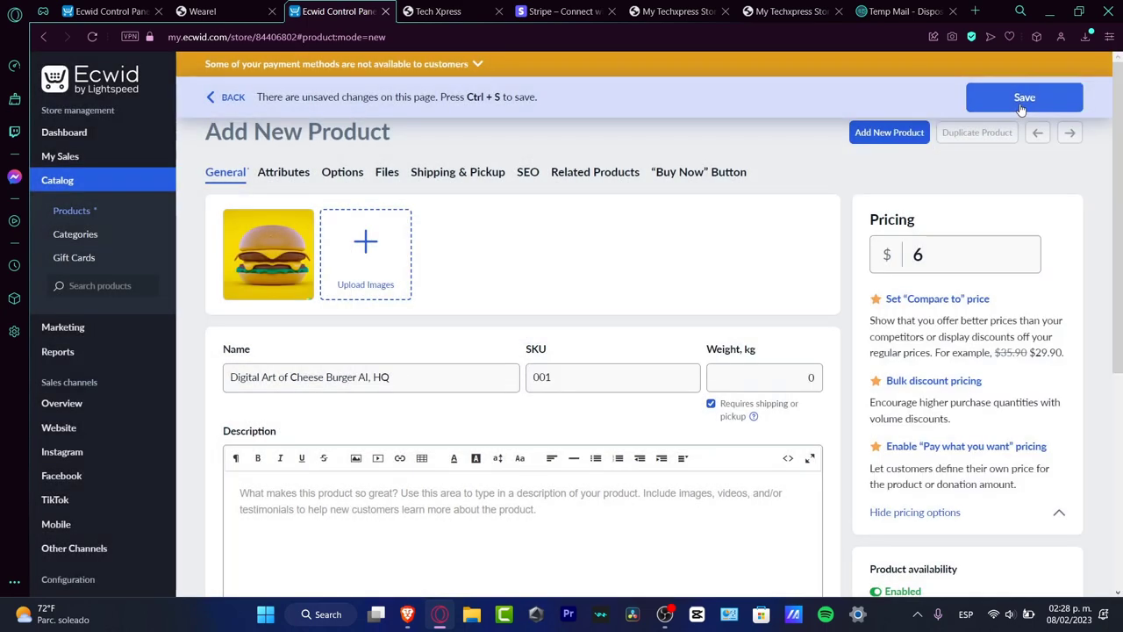
left_click(1009, 99)
Look at the plans offered for the "Compare to" price feature and return to the product catalog.
left_click(941, 299)
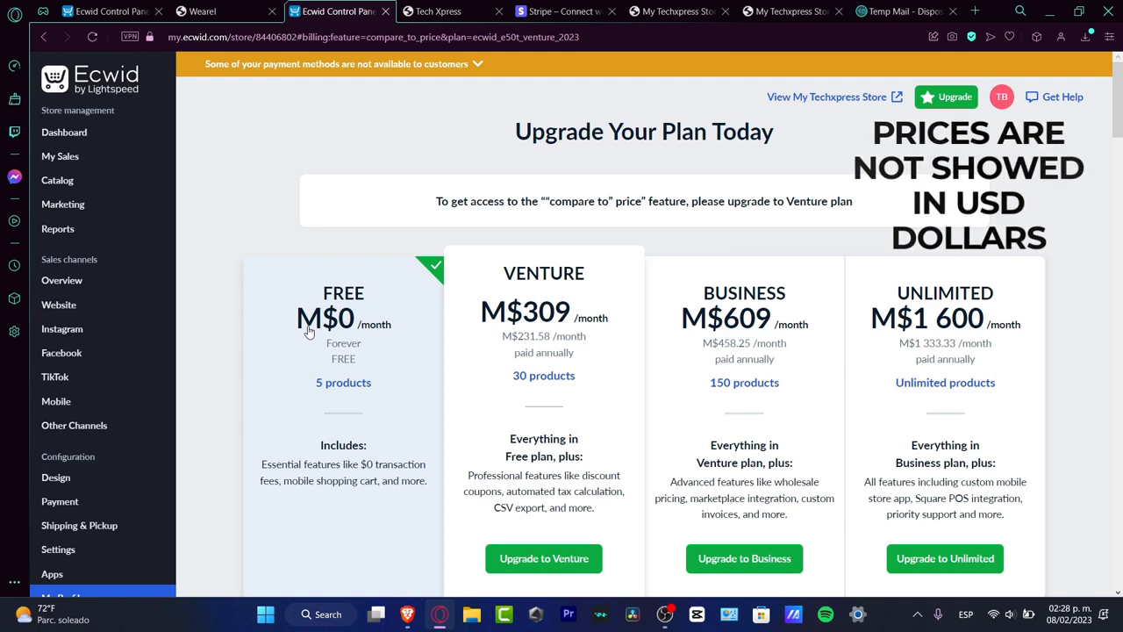
left_click(64, 131)
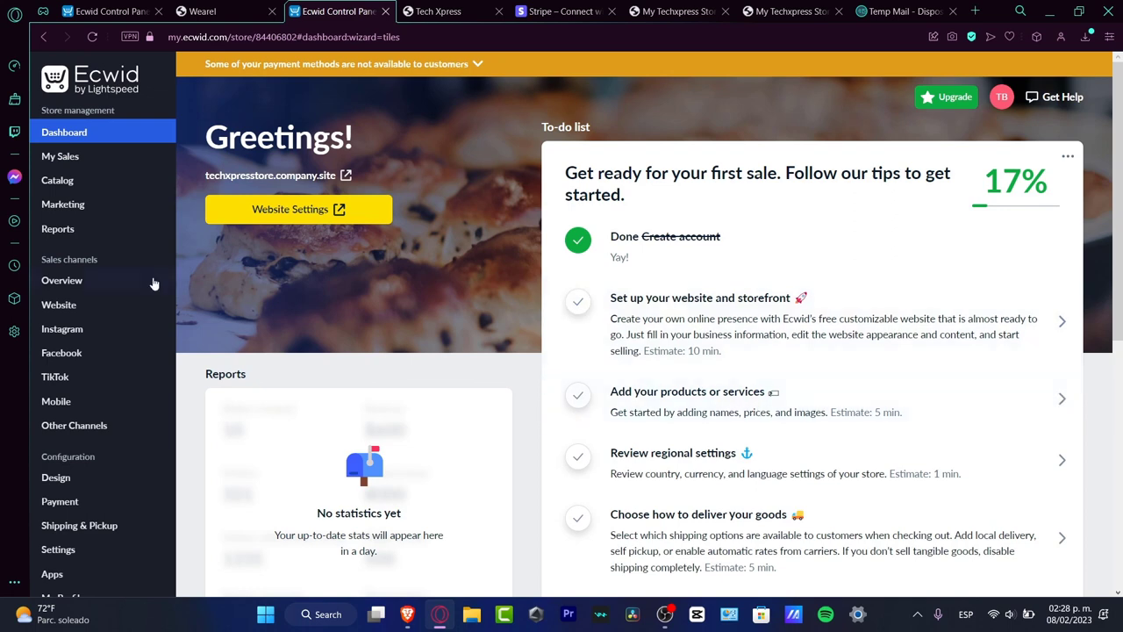
left_click(132, 176)
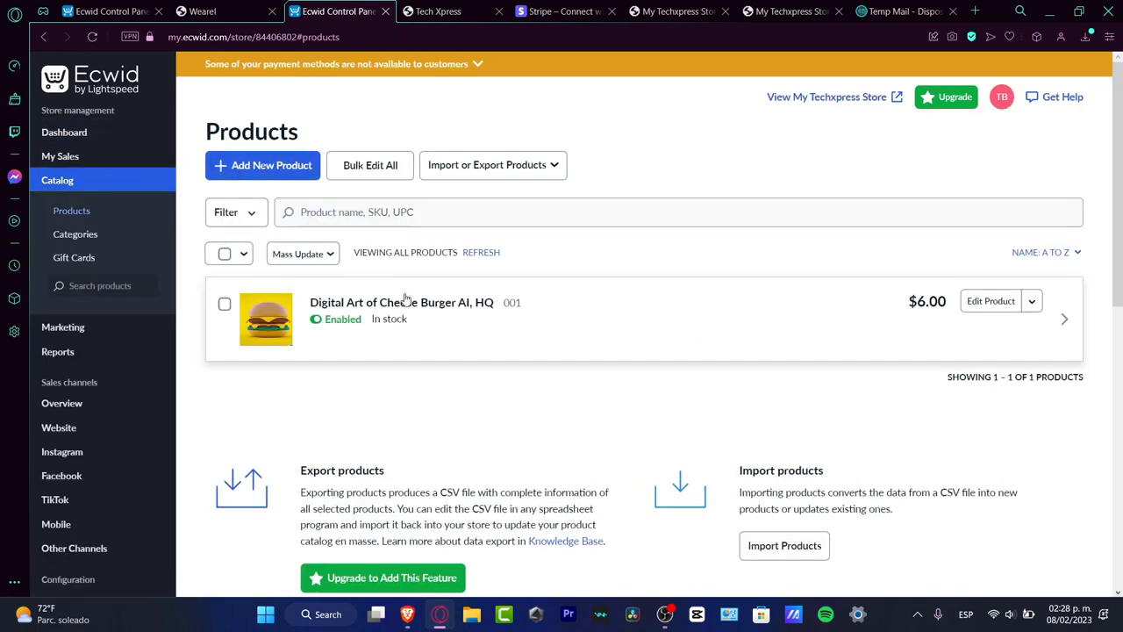
Open the cheese burger art product for editing and review its pricing, description, ribbon and subtitle settings.
left_click(993, 301)
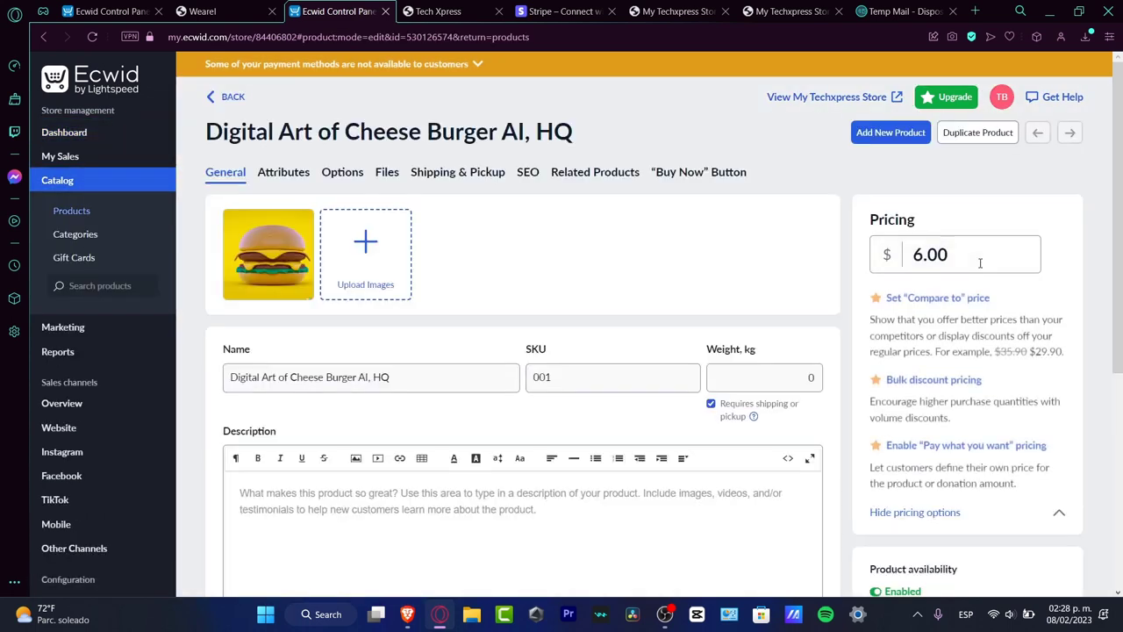
scroll(728, 365, "down", 2)
scroll(728, 365, "down", 1)
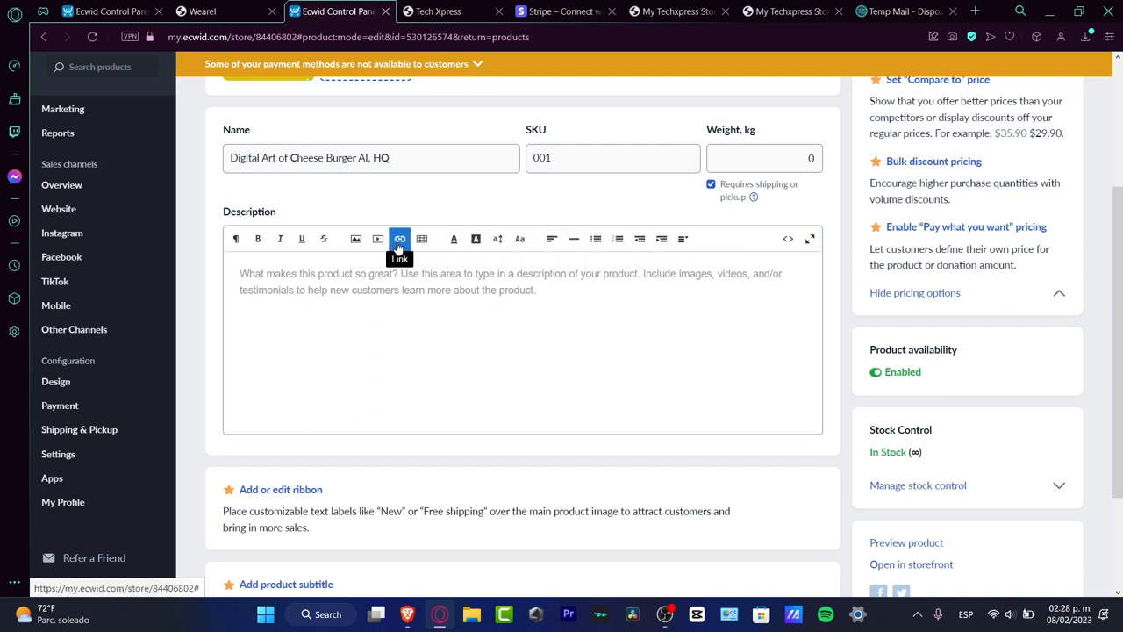
scroll(426, 263, "down", 3)
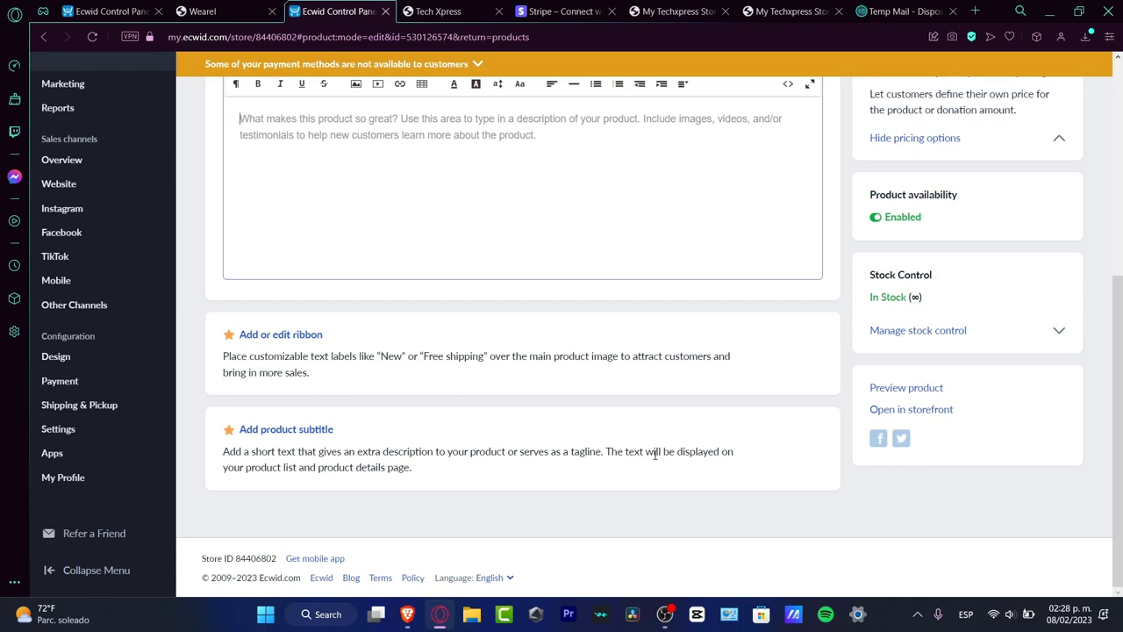
scroll(655, 453, "up", 5)
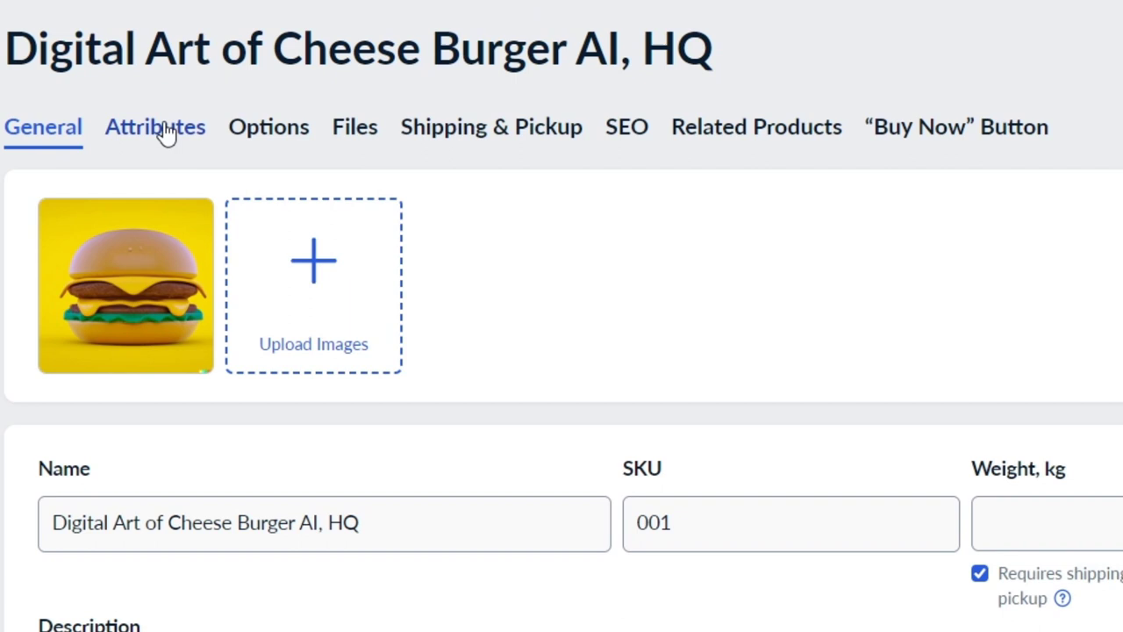
Set the product's Brand attribute to "techxprest".
left_click(167, 134)
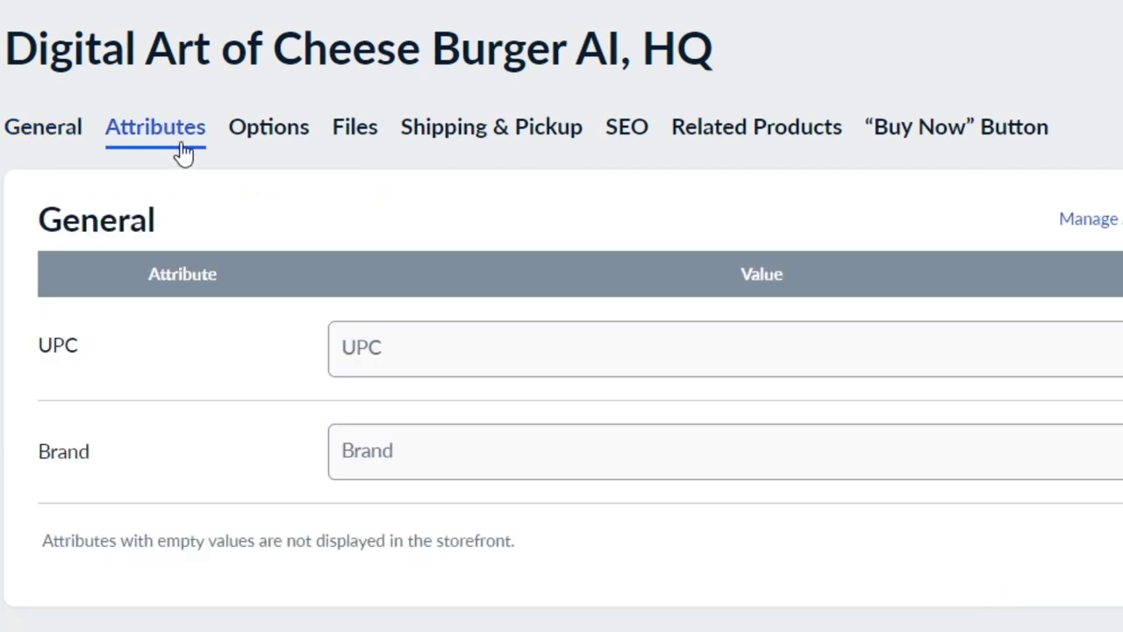
left_click_drag(90, 349, 37, 347)
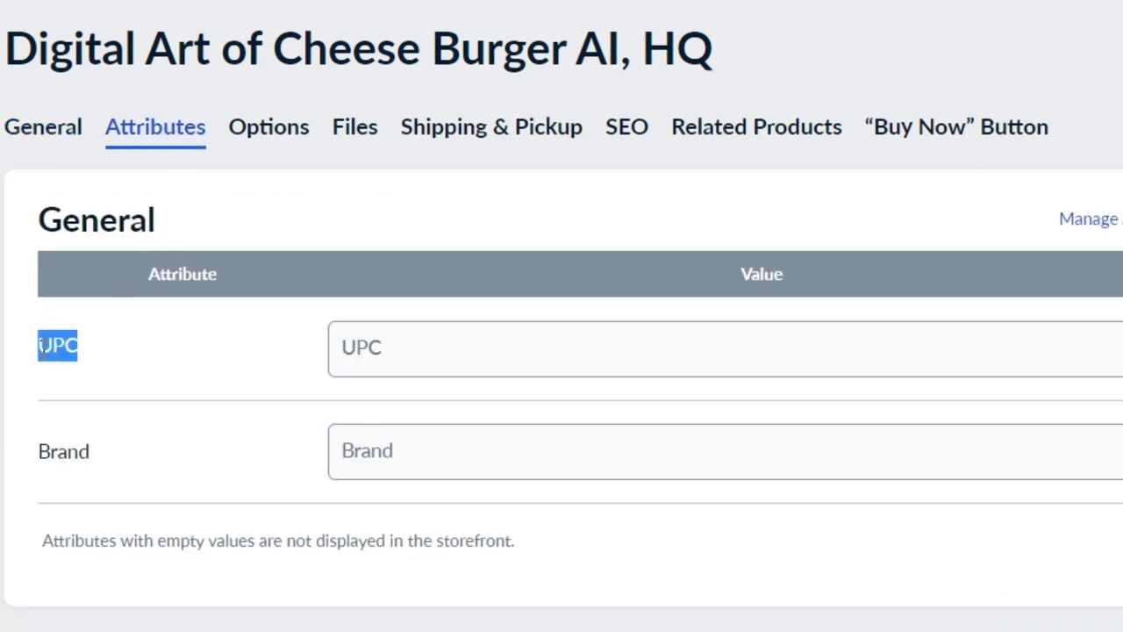
left_click(501, 358)
left_click(403, 470)
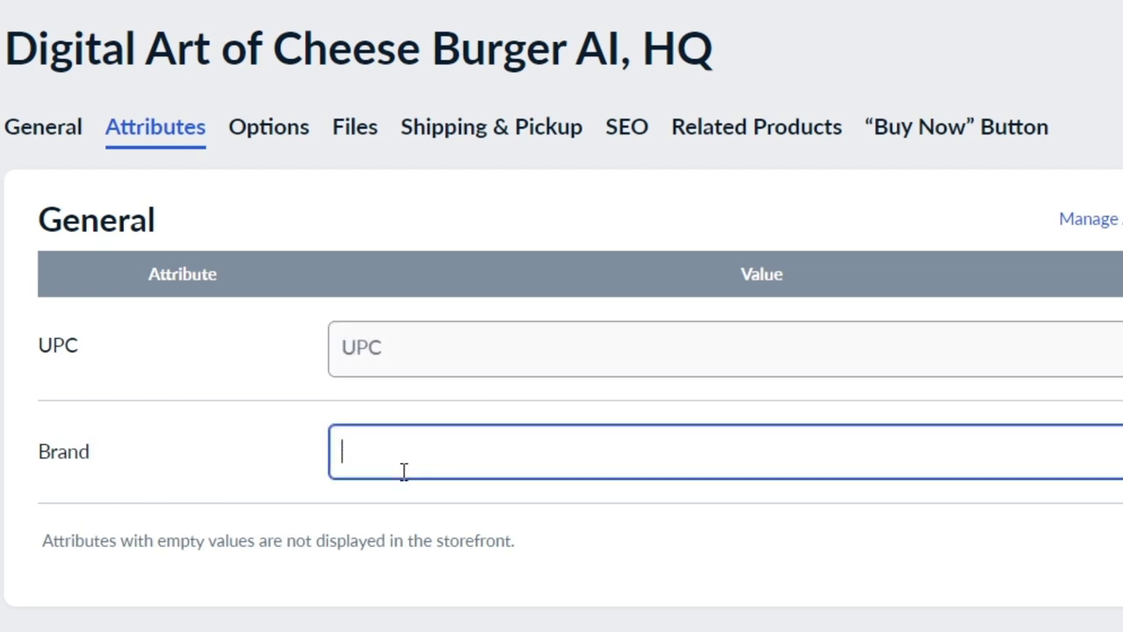
type("techxprest")
Add a product option and enter "Ch" as its name.
left_click(268, 126)
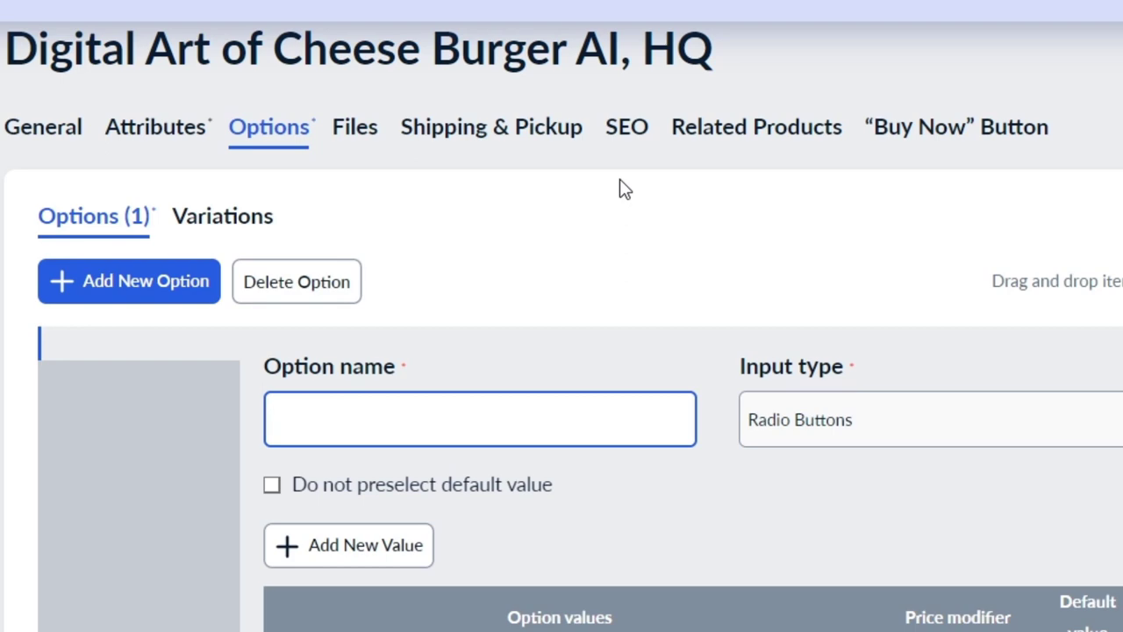
scroll(973, 479, "down", 5)
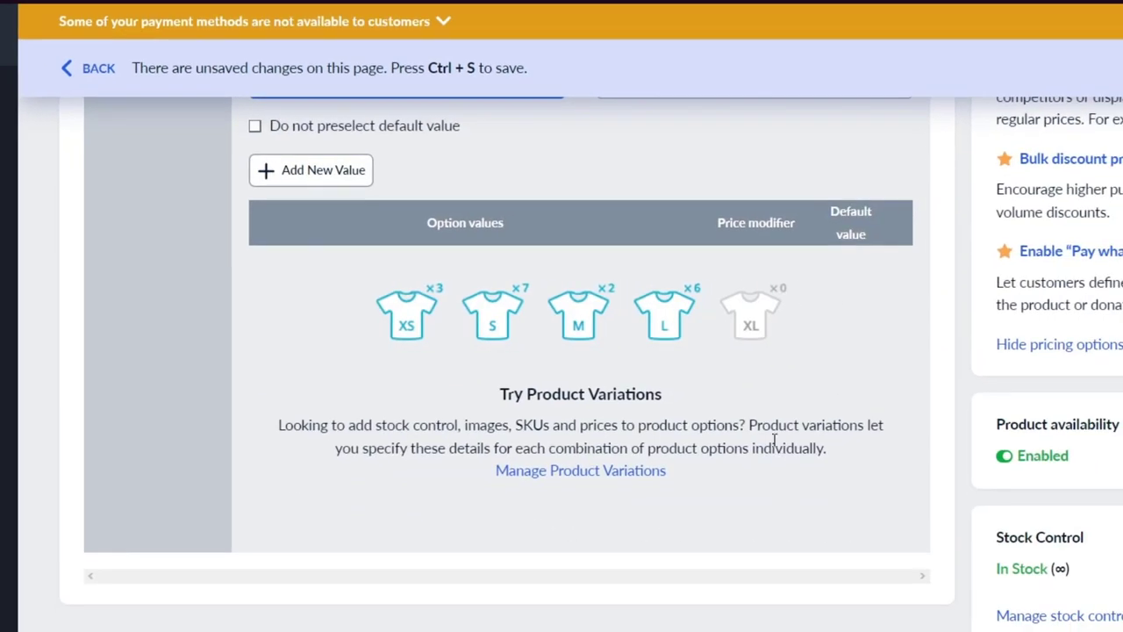
scroll(740, 405, "up", 4)
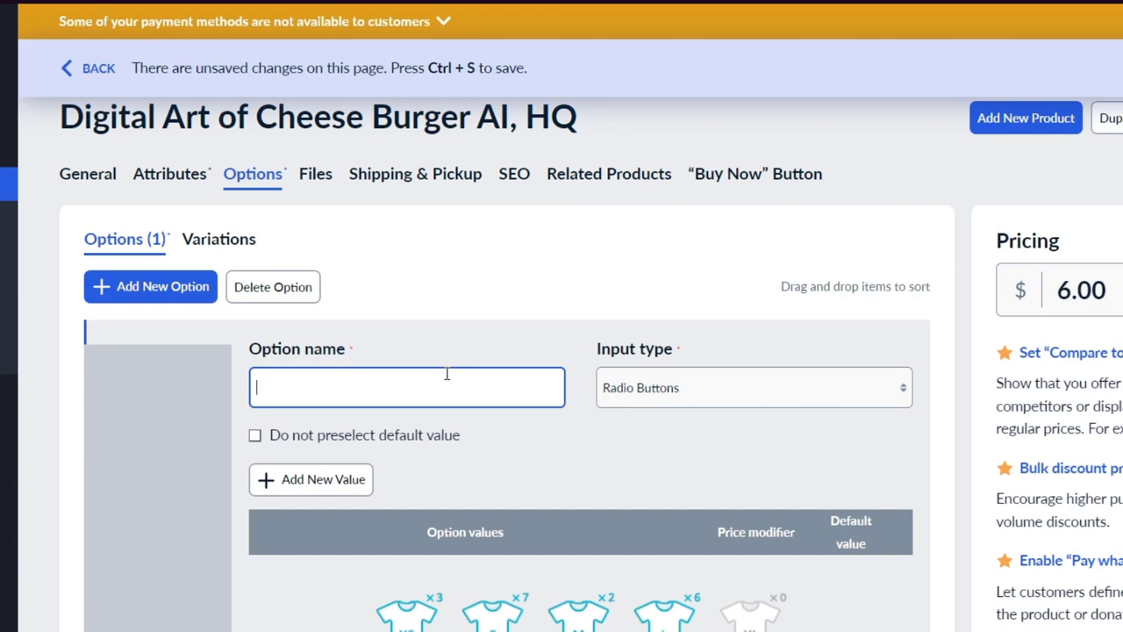
type("S")
key("BackSpace")
key("BackSpace")
type("Ch")
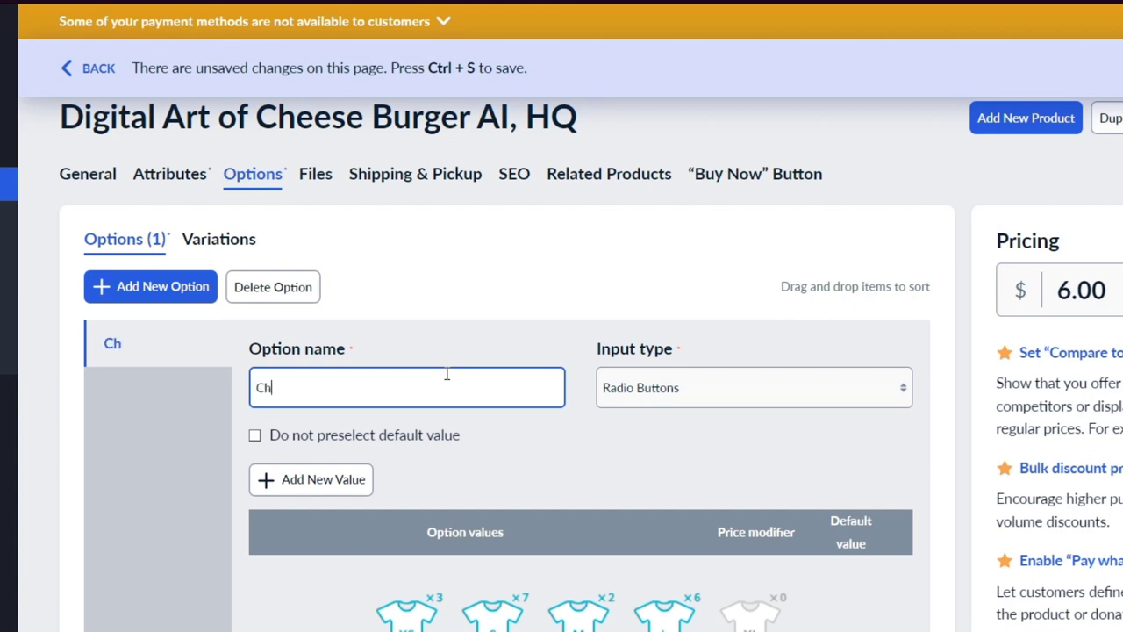
Set the option's input type to Size and add the option value "3232-x32".
left_click(660, 394)
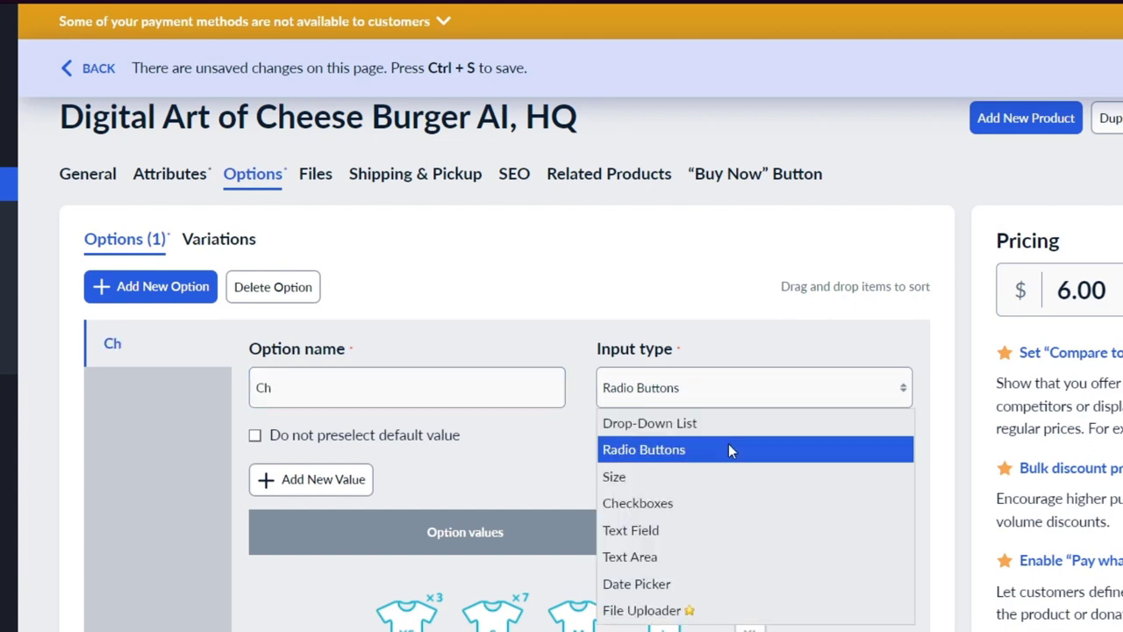
left_click(730, 473)
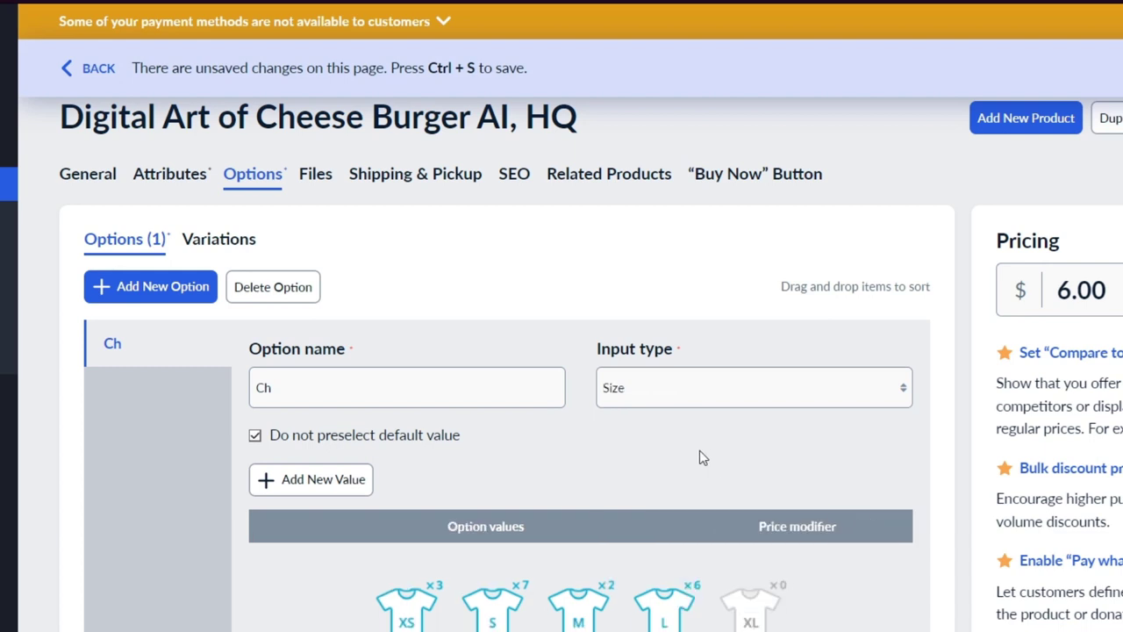
left_click(326, 482)
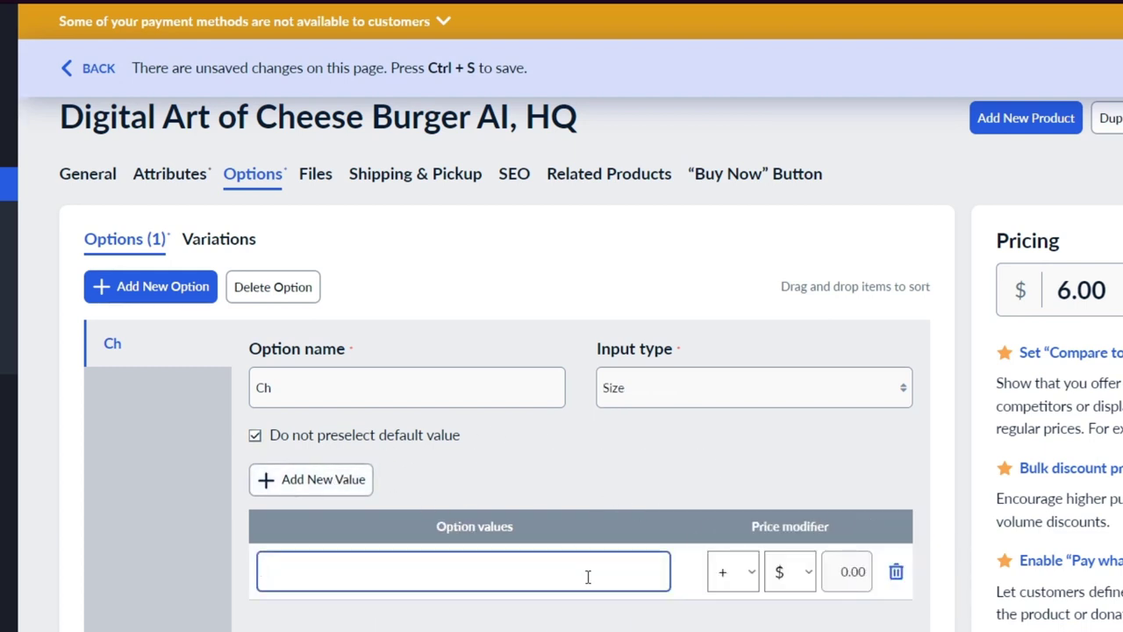
type("3232-x32")
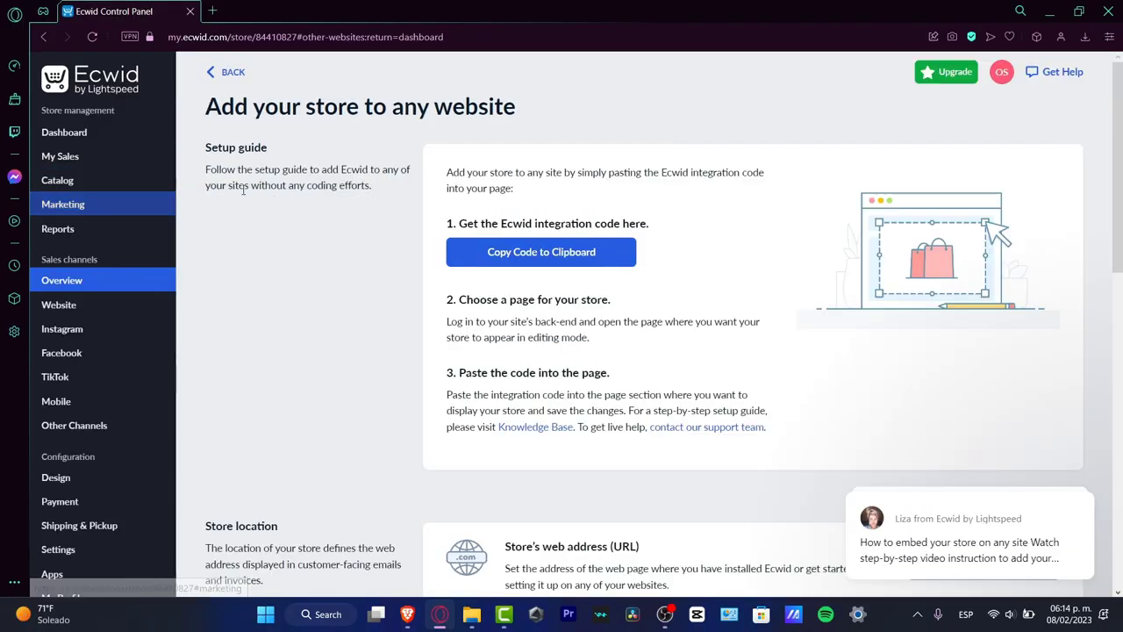
Compare the Free, Venture, Business and Unlimited plans on the upgrade page and go to the product catalog.
mouse_move(128, 168)
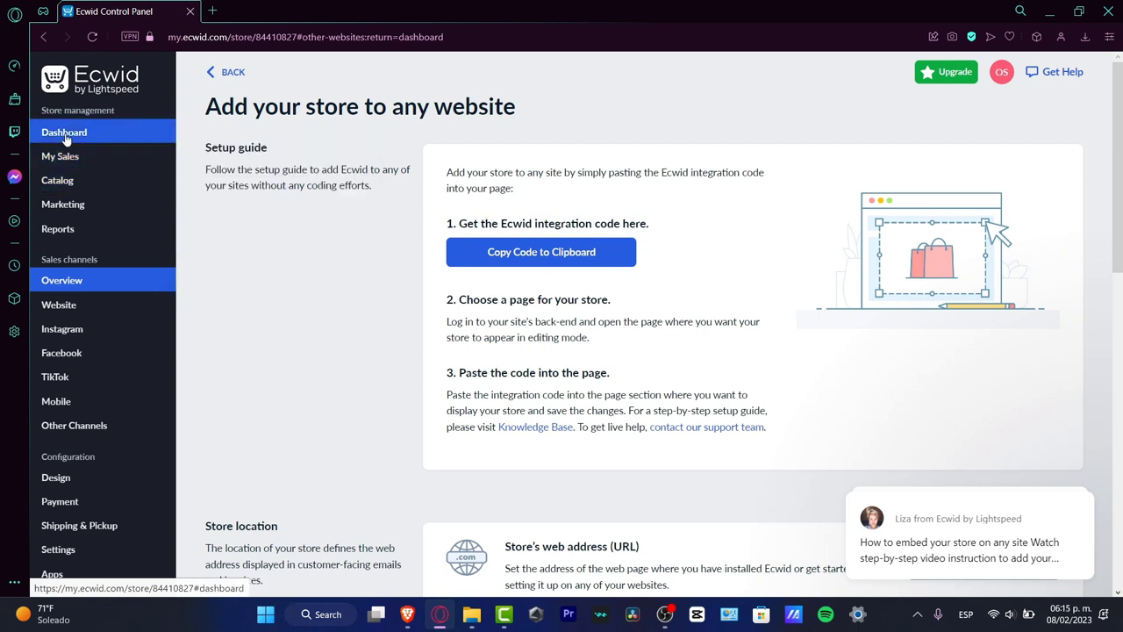
left_click(962, 79)
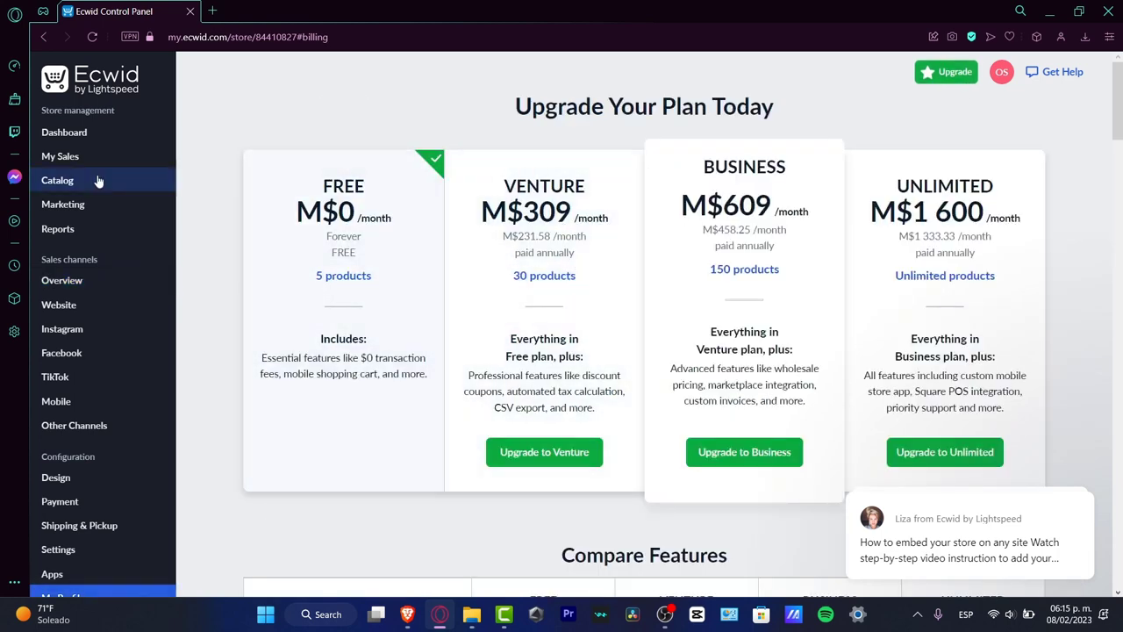
left_click(97, 180)
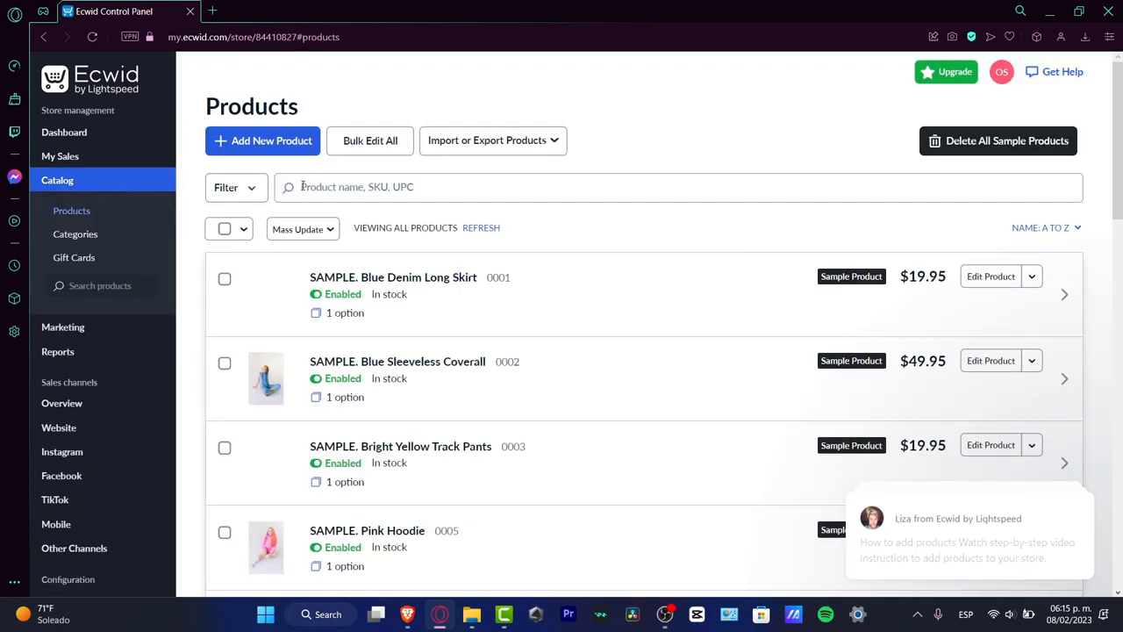
Start a new product and read about selling digital goods in its file settings.
left_click(251, 141)
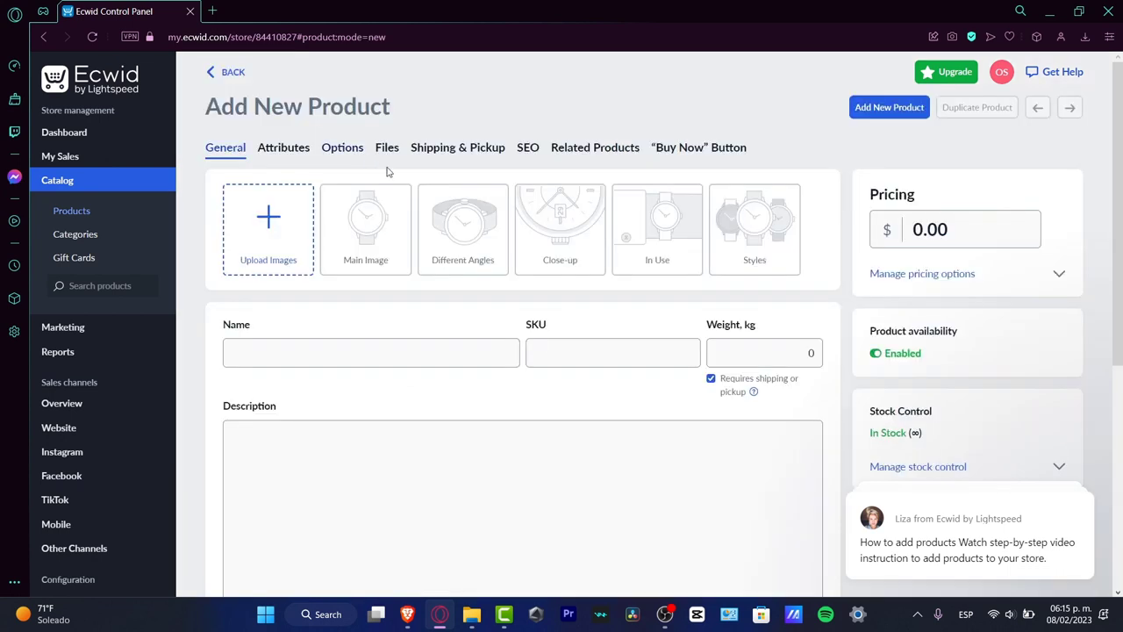
left_click(389, 148)
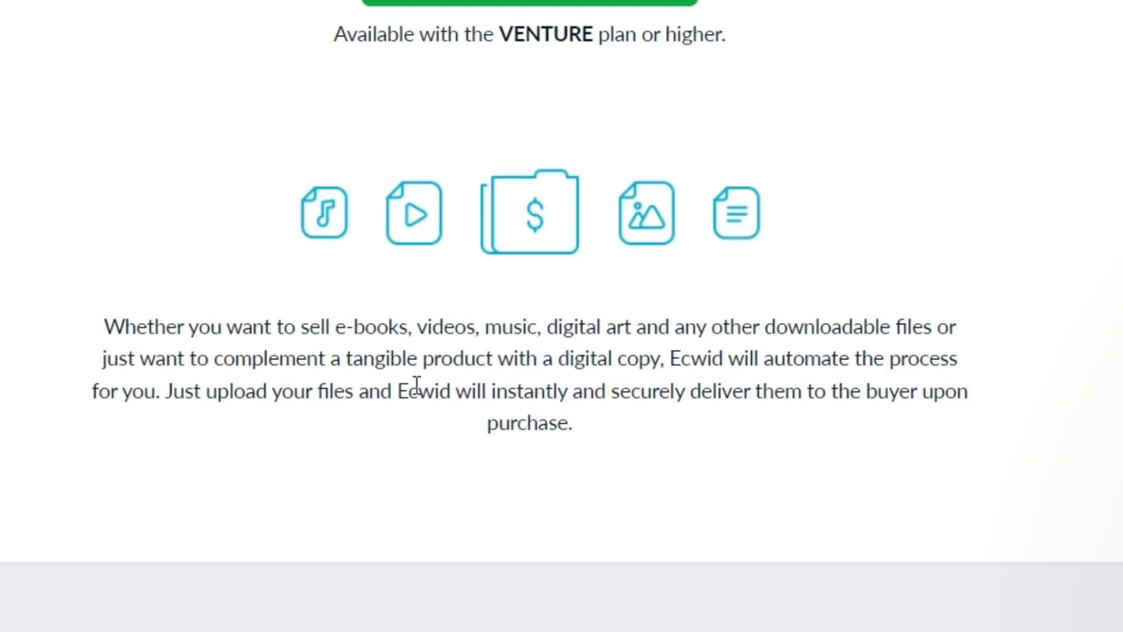
left_click_drag(761, 391, 586, 54)
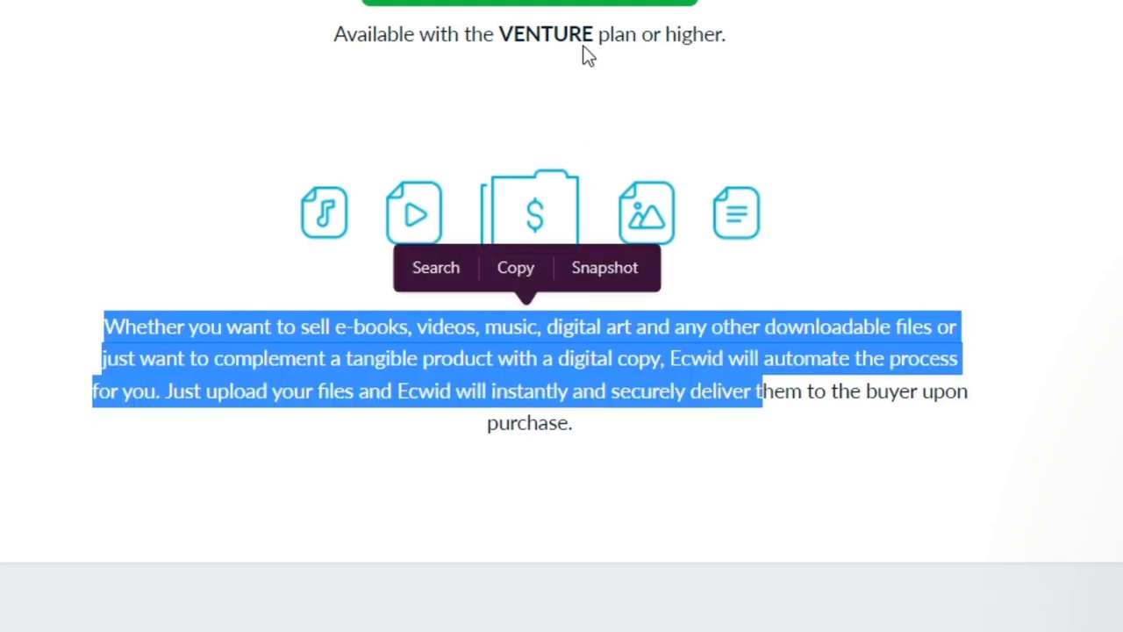
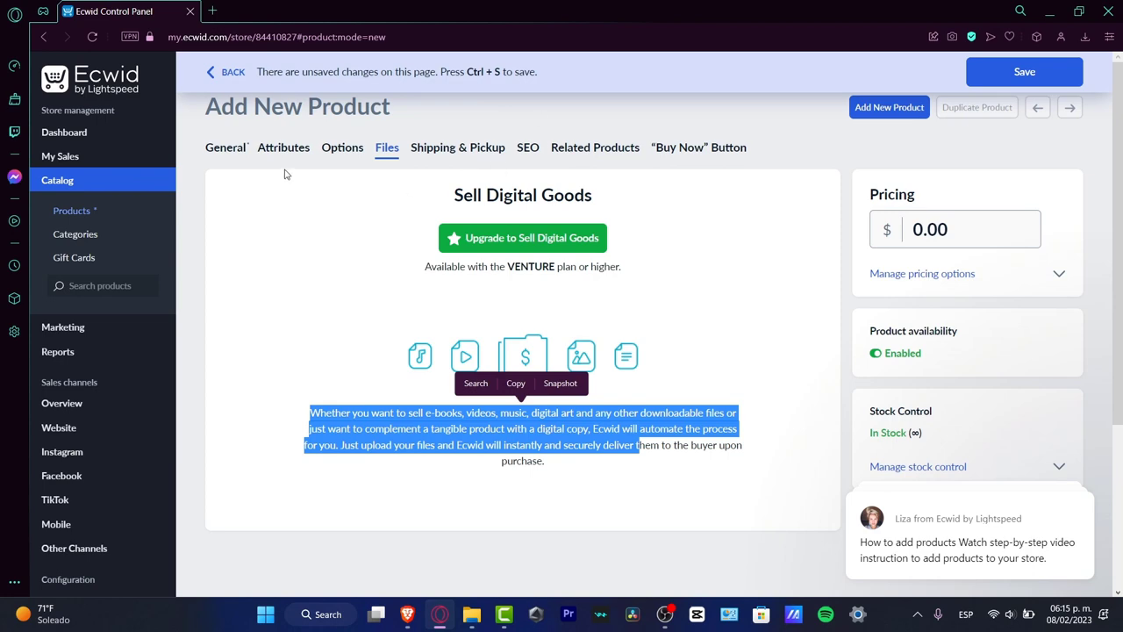
Name the new product "Cheese Burger NFT Art".
left_click(355, 352)
scroll(455, 326, "down", 3)
left_click_drag(344, 143, 227, 142)
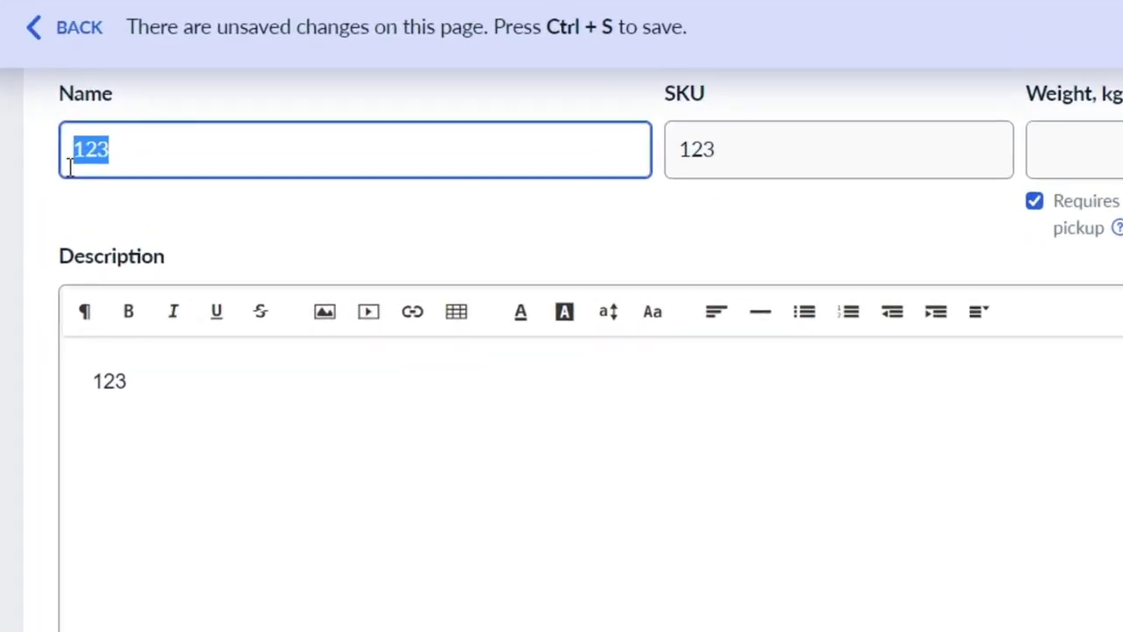
type("Cheese Bru")
type("ge")
key("BackSpace")
key("BackSpace")
key("BackSpace")
key("BackSpace")
type("urger NFT Art")
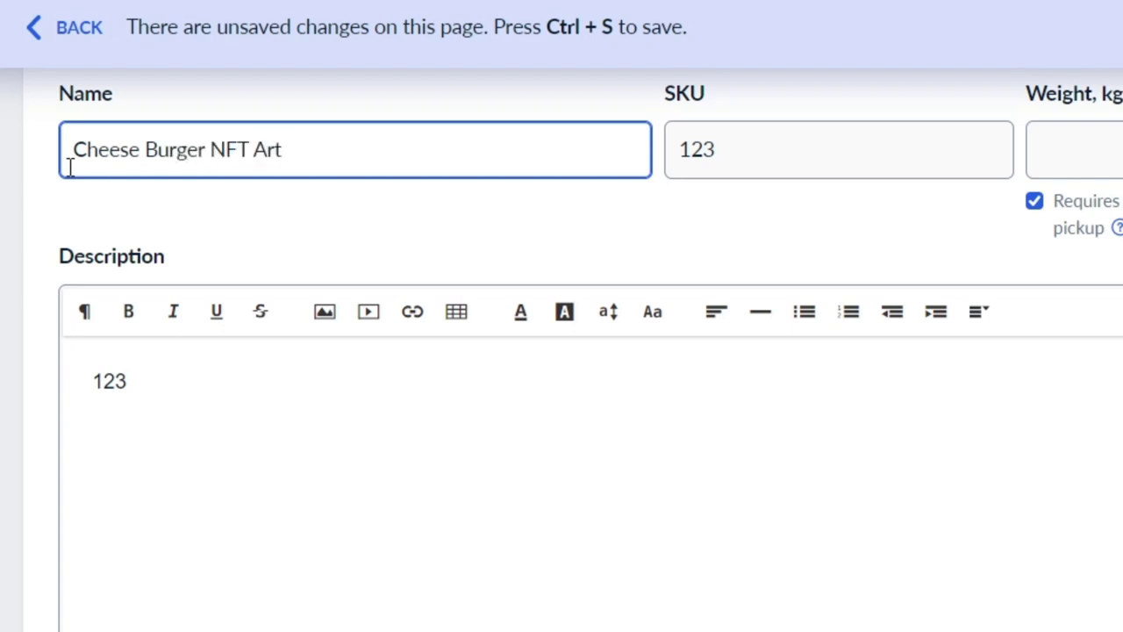
Set the product's SKU to 1 and replace its description with "THIS IS A DIGITAL PRODUCT.".
left_click_drag(747, 150, 672, 148)
type("1")
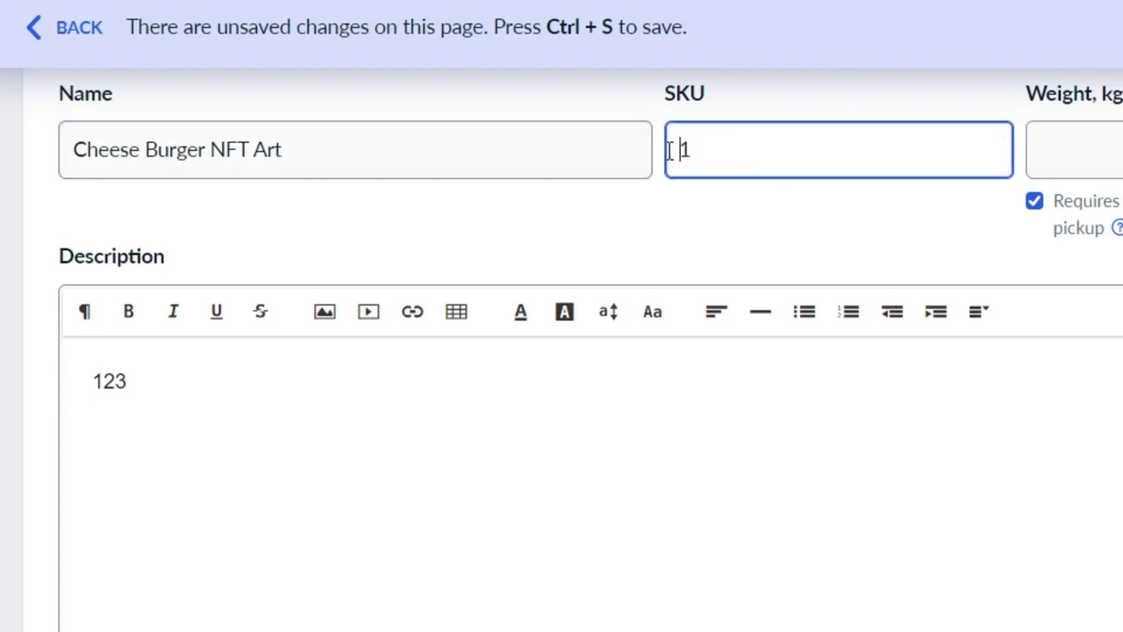
left_click(1100, 178)
left_click(544, 426)
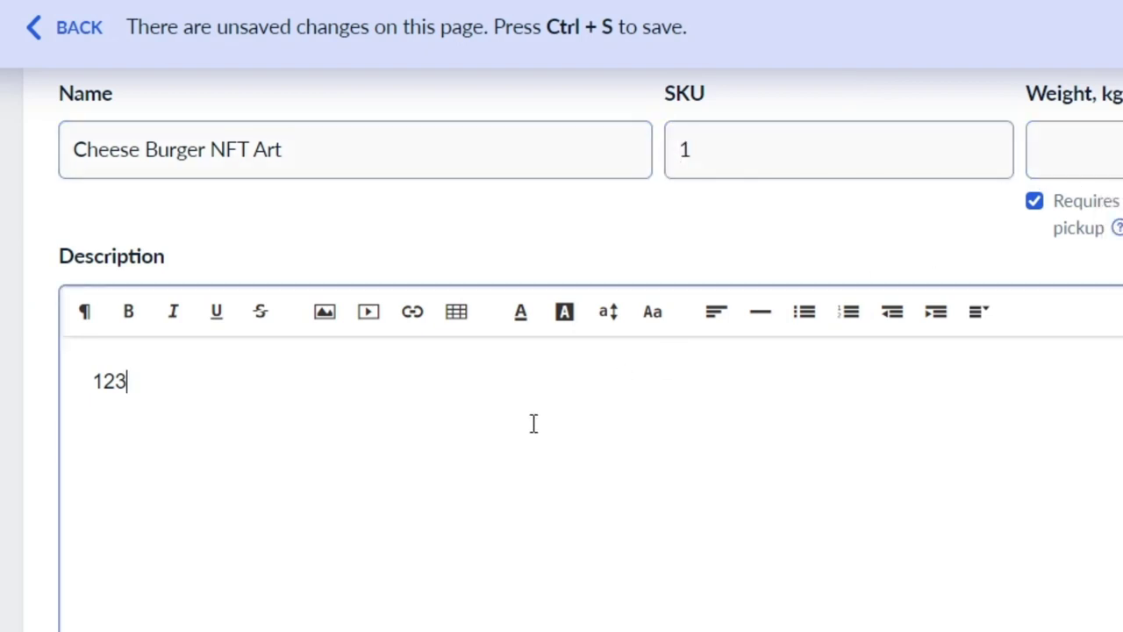
left_click_drag(544, 427, 68, 401)
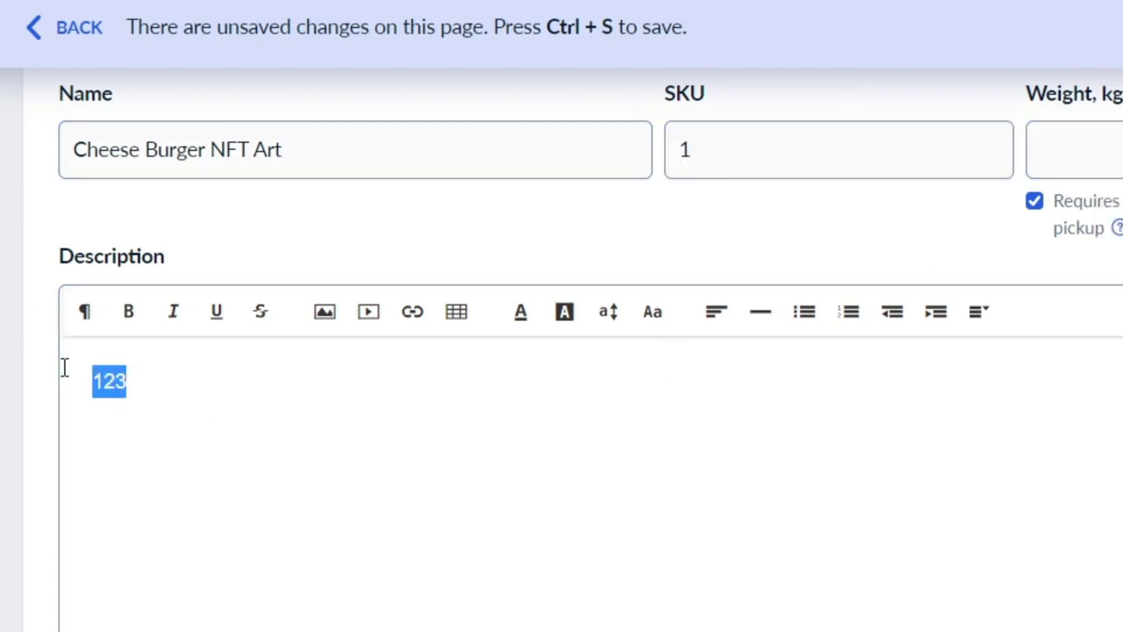
type("THIS IS A DIGITAL PRODUCT.")
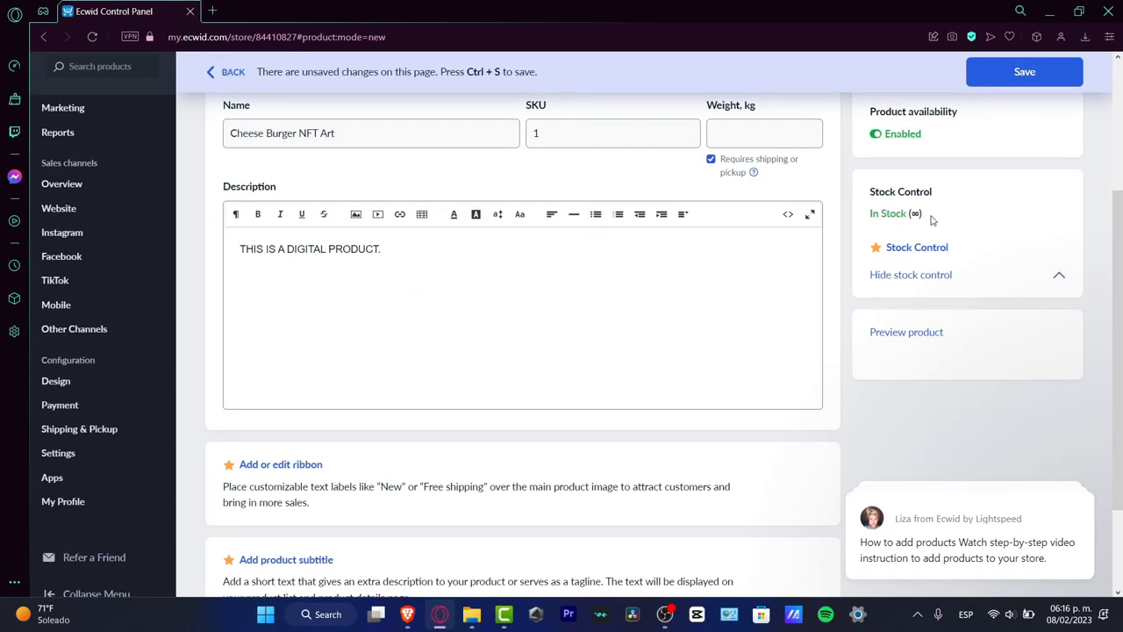
Set the product's price to $12.
scroll(988, 223, "up", 2)
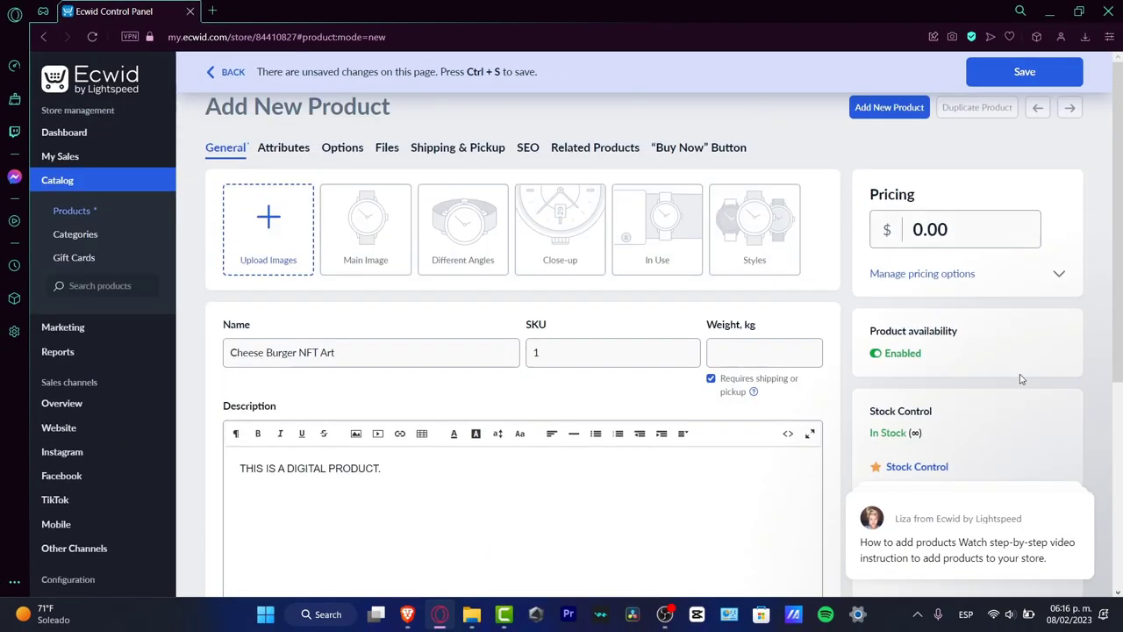
left_click(909, 222)
type("12")
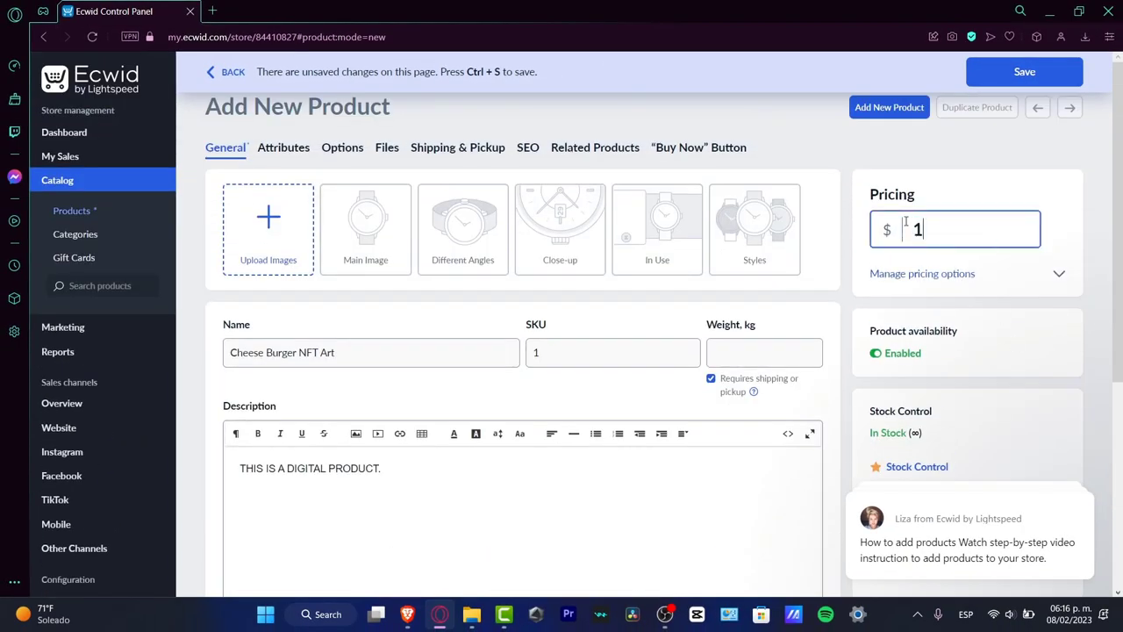
left_click(942, 193)
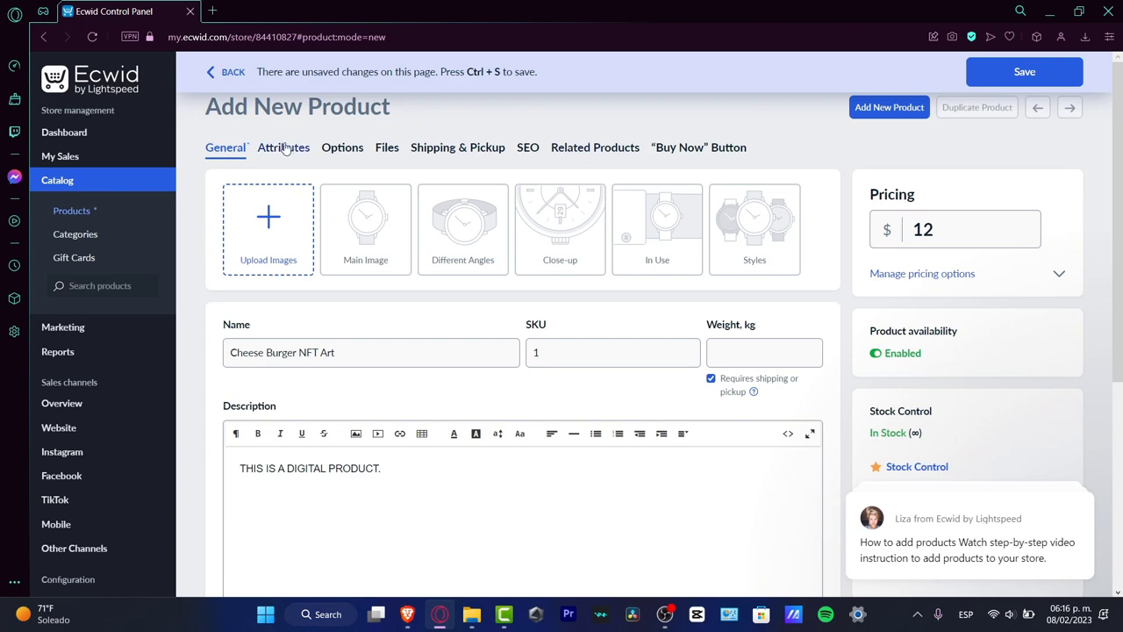
Upload the cheeseburger picture from the downloaded files as the product image.
left_click(271, 223)
left_click(511, 326)
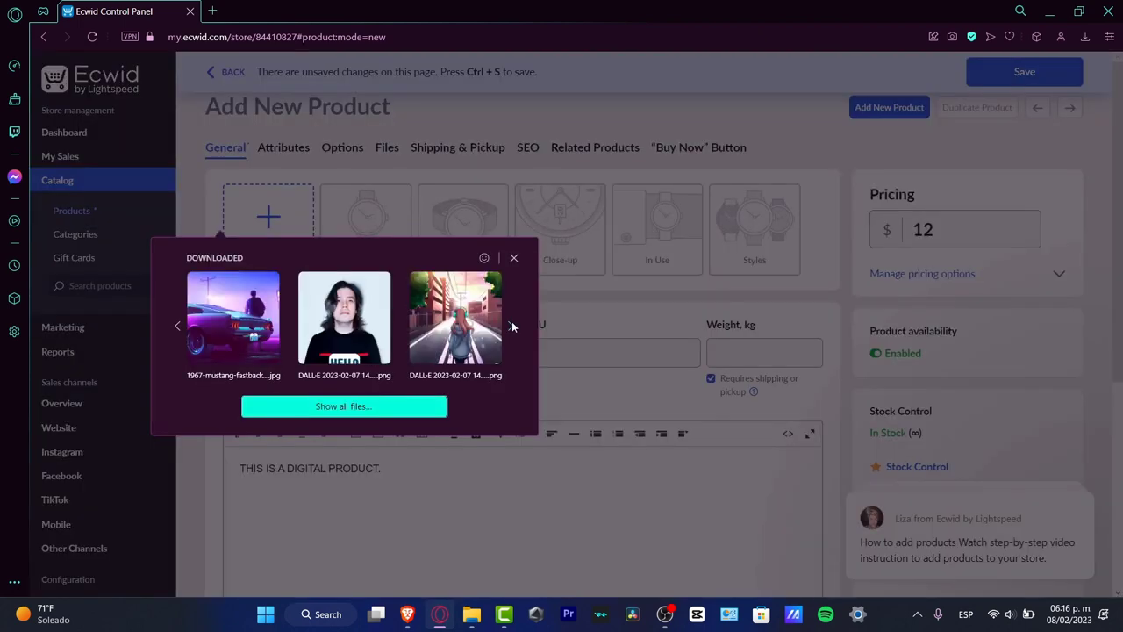
left_click(511, 327)
left_click(455, 317)
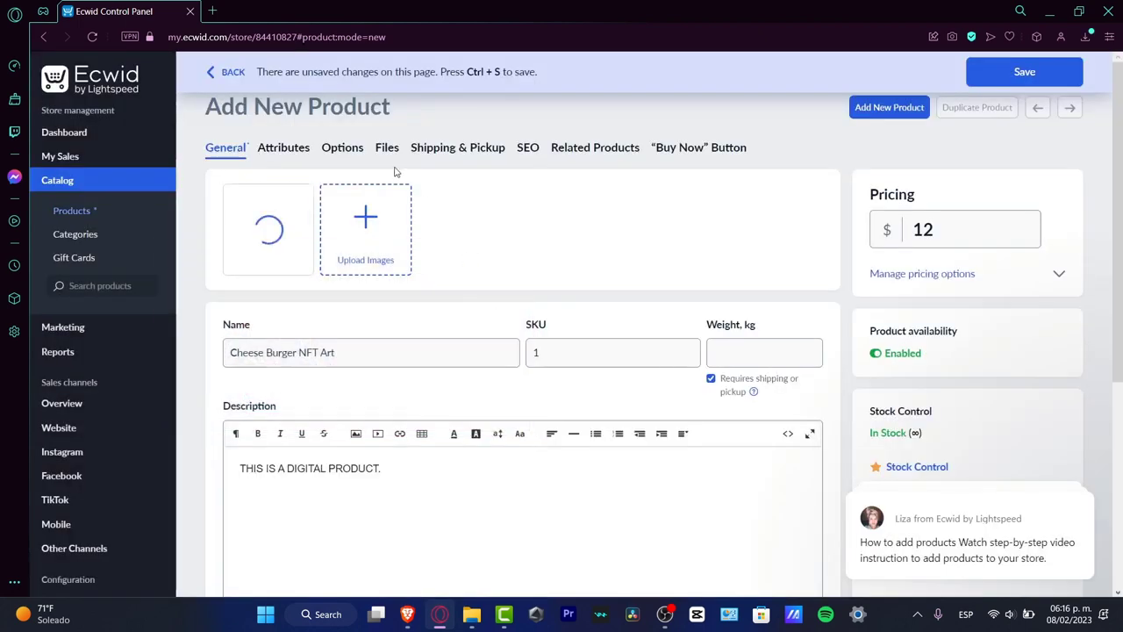
Turn off the shipping or pickup requirement for the product.
left_click(290, 149)
left_click(341, 151)
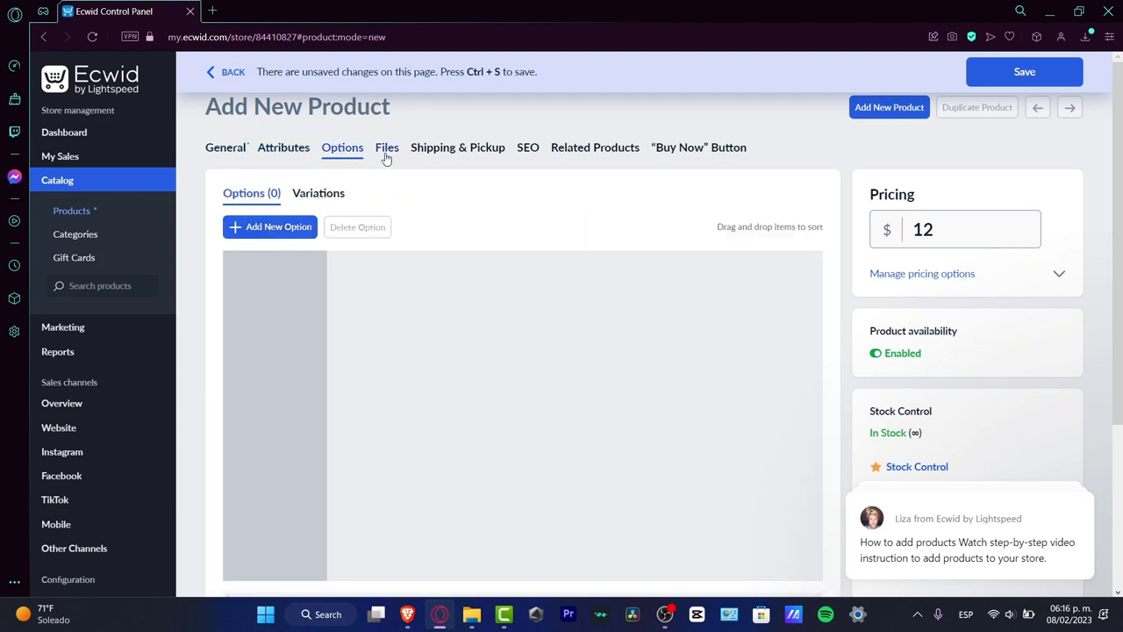
left_click(387, 151)
left_click(484, 151)
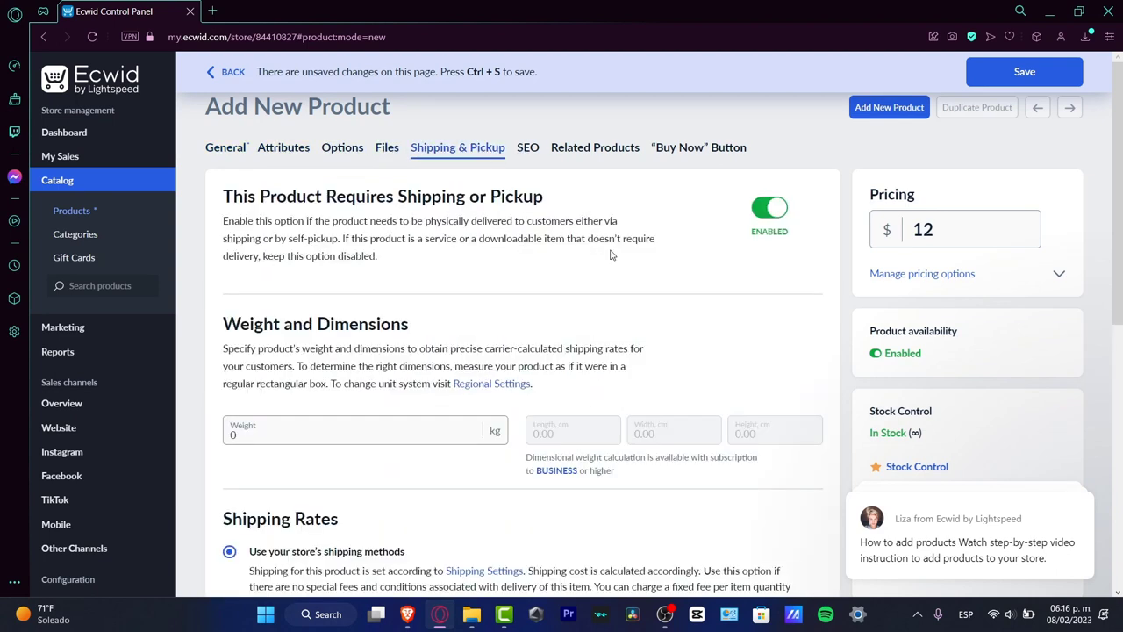
left_click(769, 208)
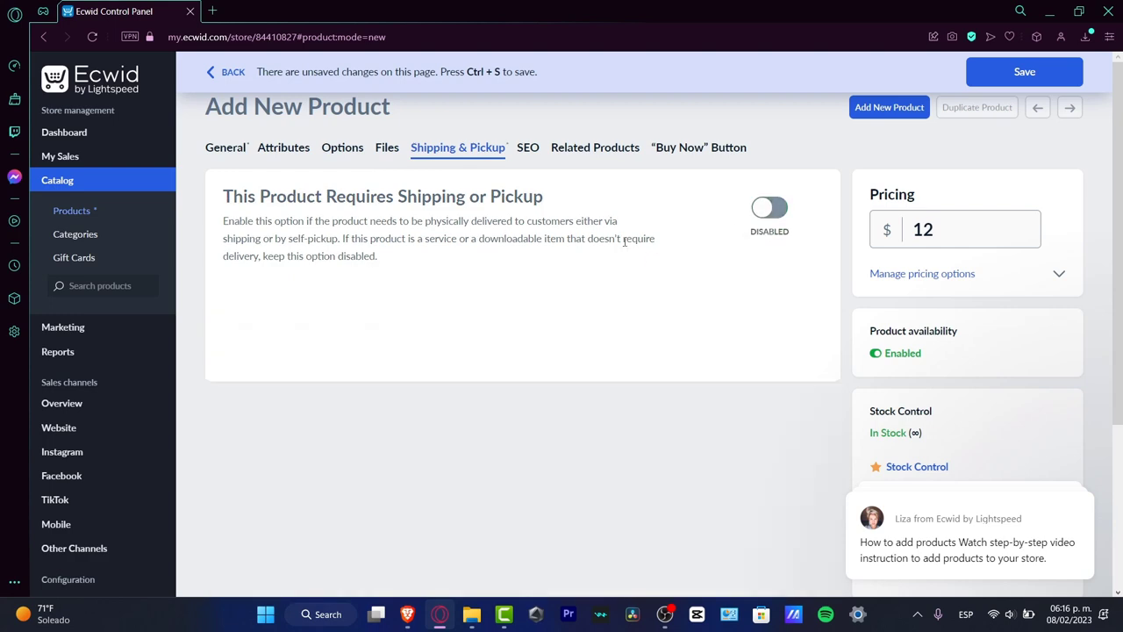
Check the SEO, related products and Buy Now settings, save the product, and return to the product list.
left_click(529, 151)
left_click(593, 151)
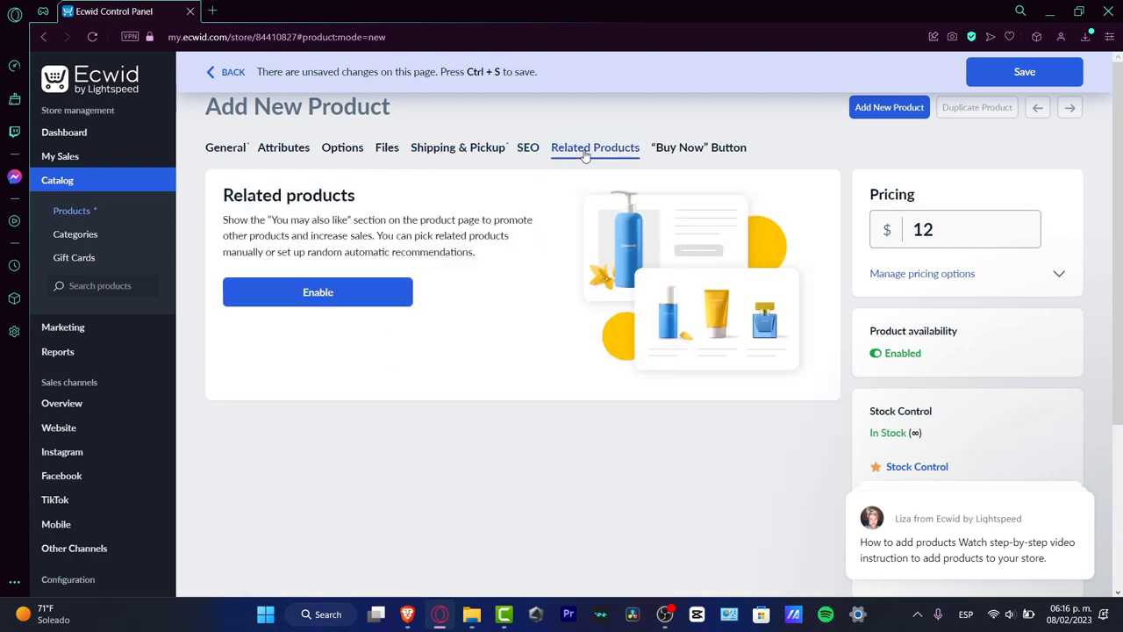
left_click(687, 148)
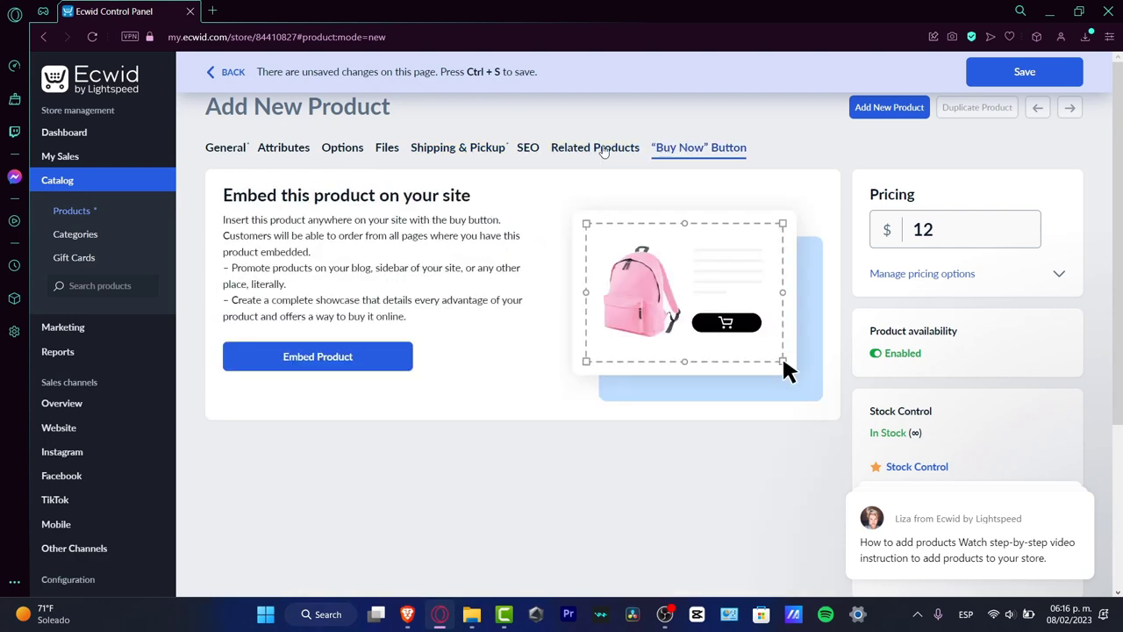
left_click(239, 149)
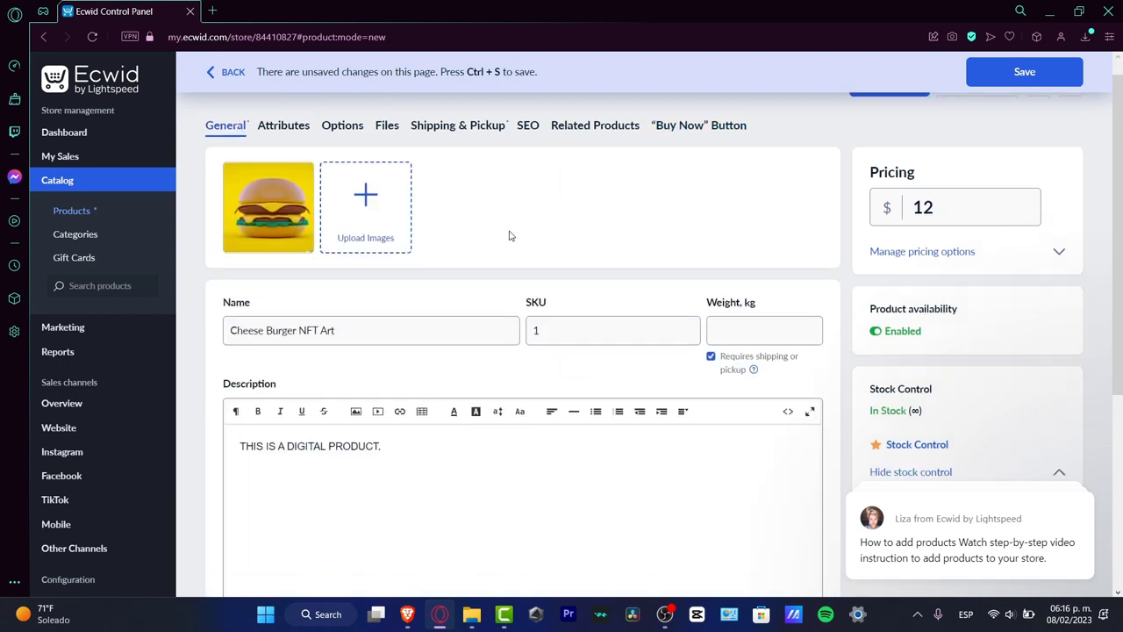
scroll(513, 233, "down", 3)
left_click(1020, 76)
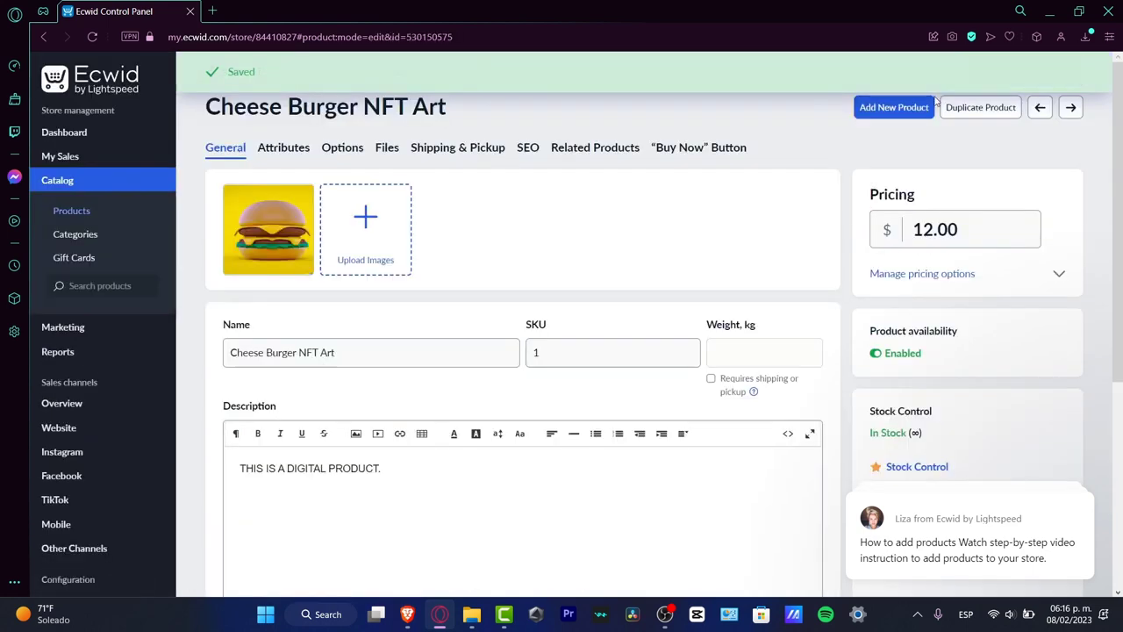
left_click(93, 211)
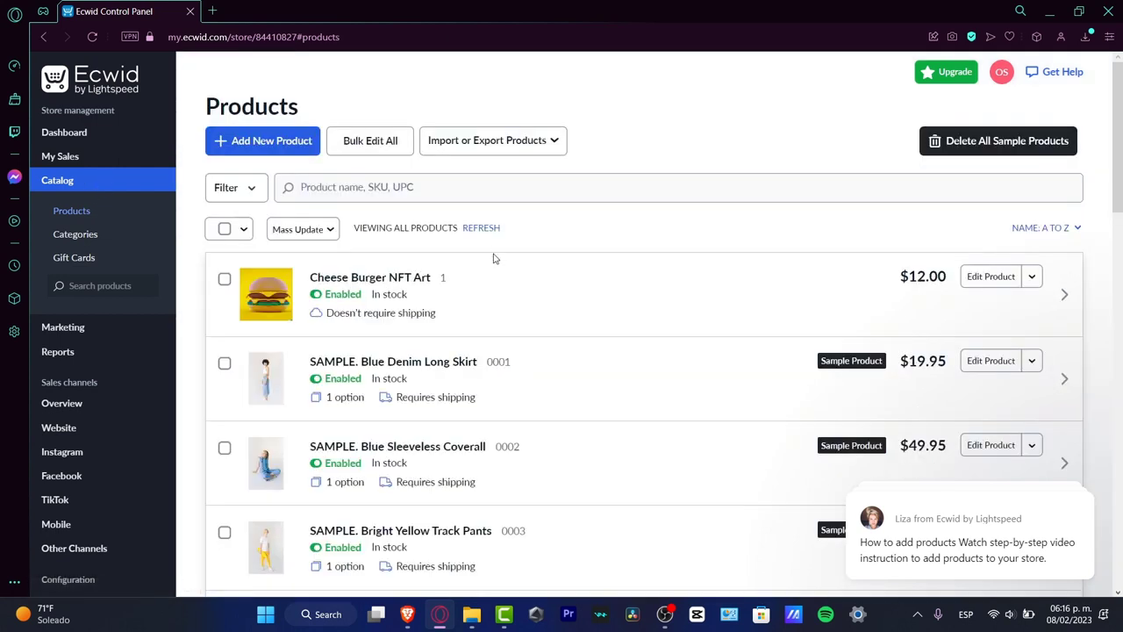
left_click_drag(343, 277, 433, 280)
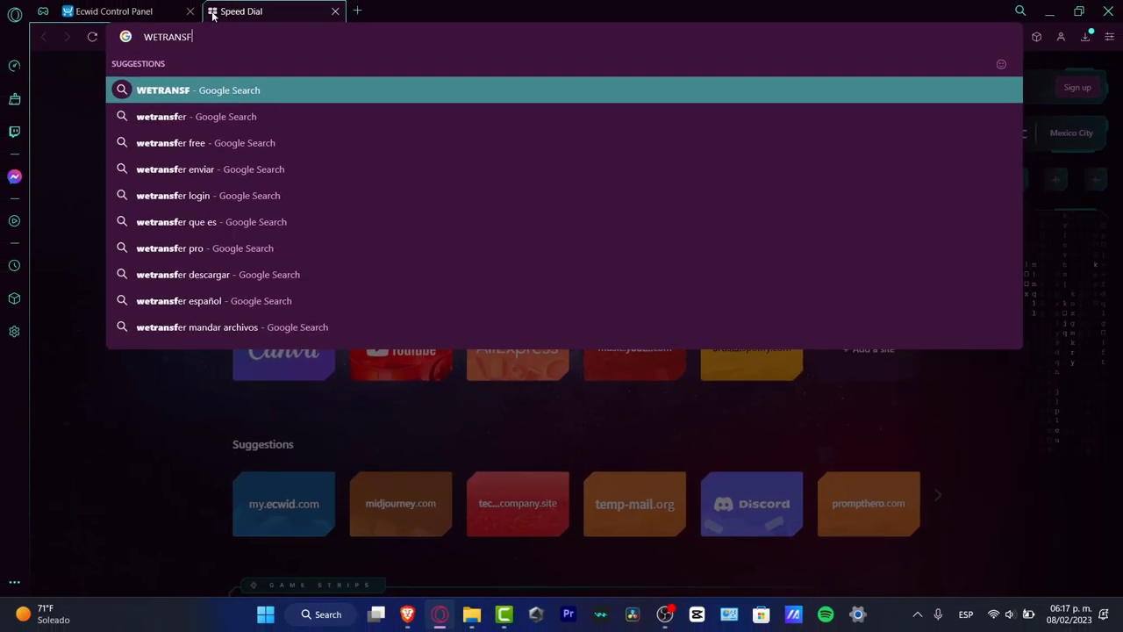
Open wetransfer.com in a separate browser tab to view its file transfer service.
type("R,C")
key("BackSpace")
key("BackSpace")
type(".COM")
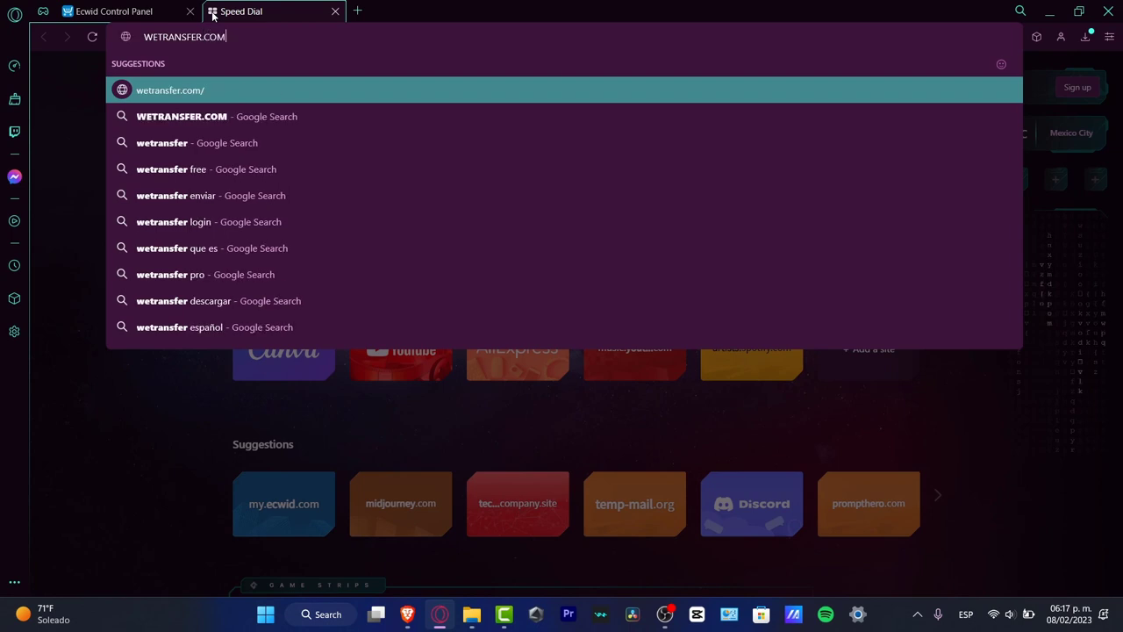
key("Return")
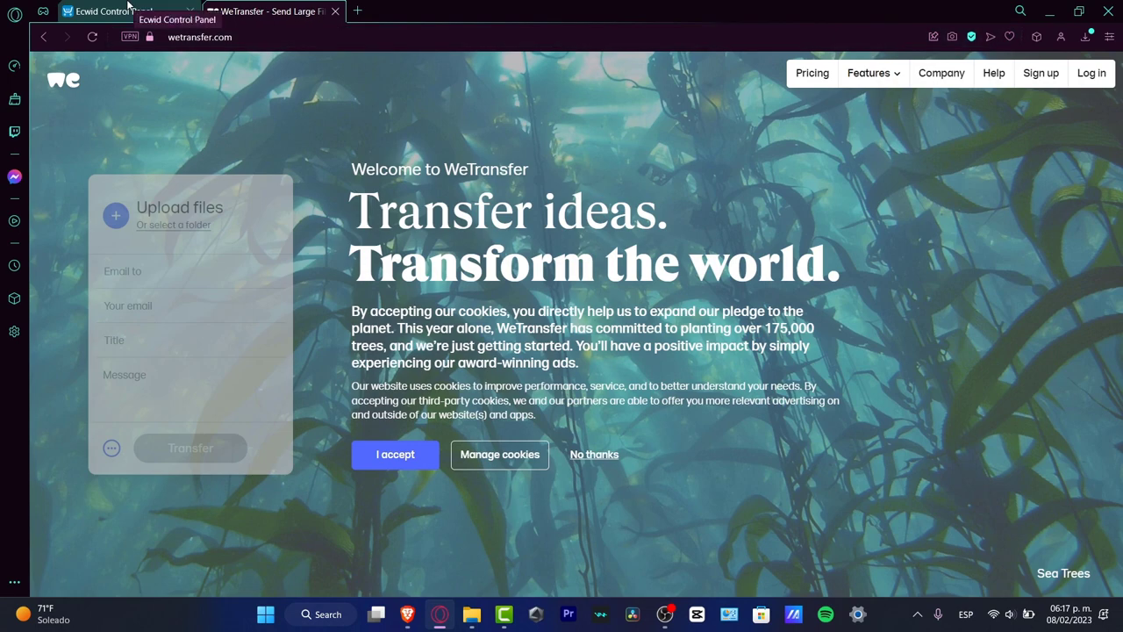
In the burger product's description, add "IF YOU WANT TO PURCHASE THIS DIGITAL ART YOU NEED TO ACCESS THROUGH THIS WEBSITE" and start the Etsy line.
left_click(128, 9)
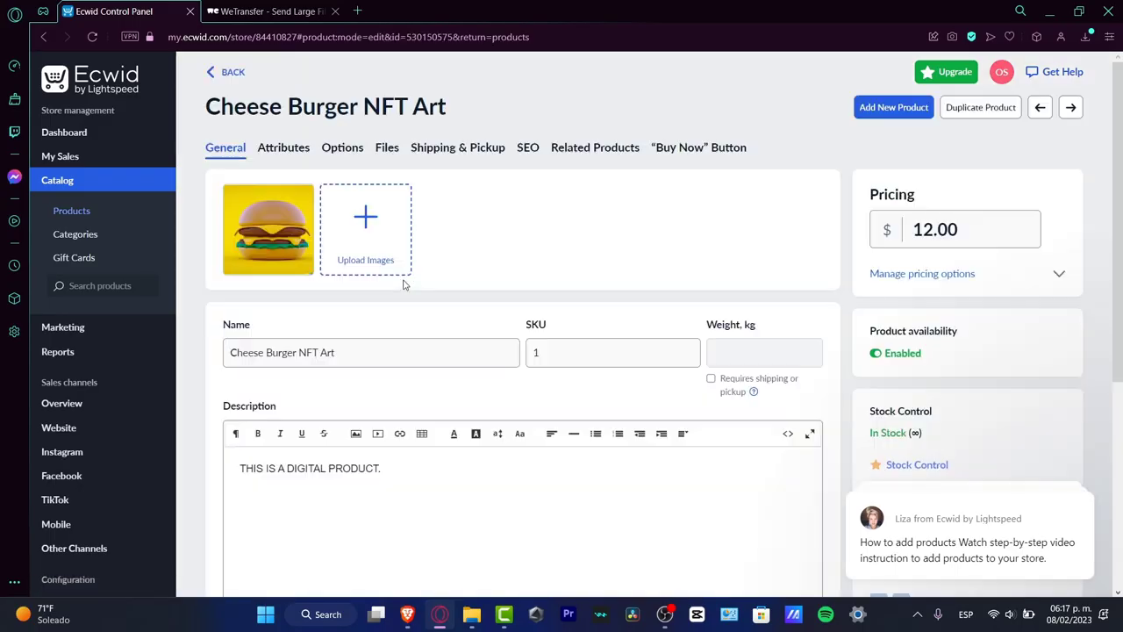
left_click(447, 468)
scroll(563, 313, "down", 3)
scroll(548, 294, "up", 3)
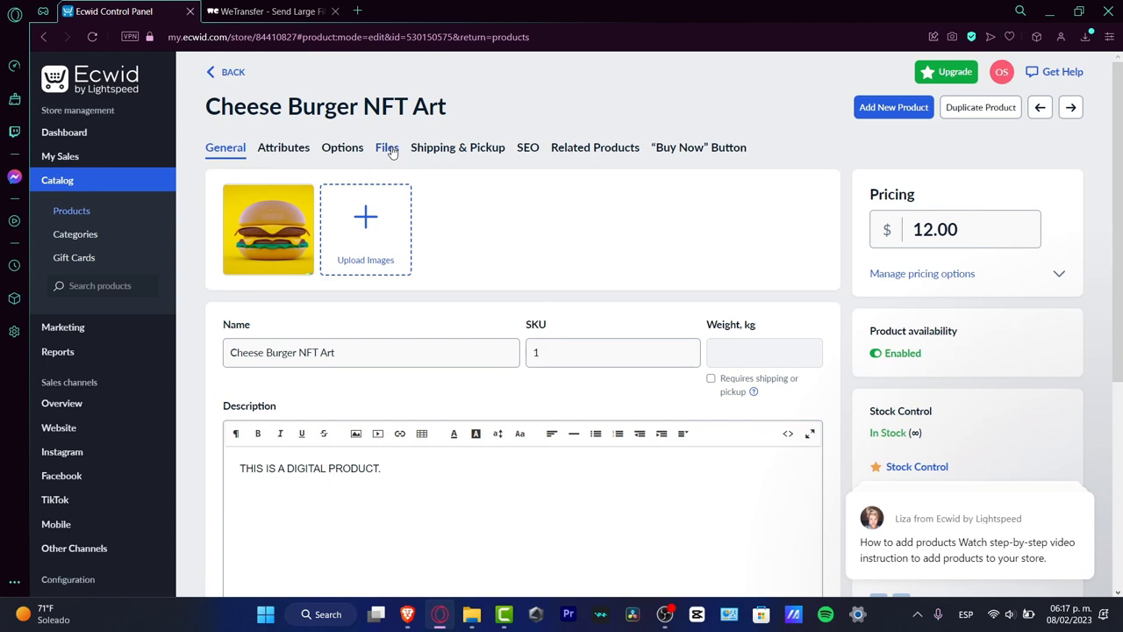
scroll(472, 295, "down", 3)
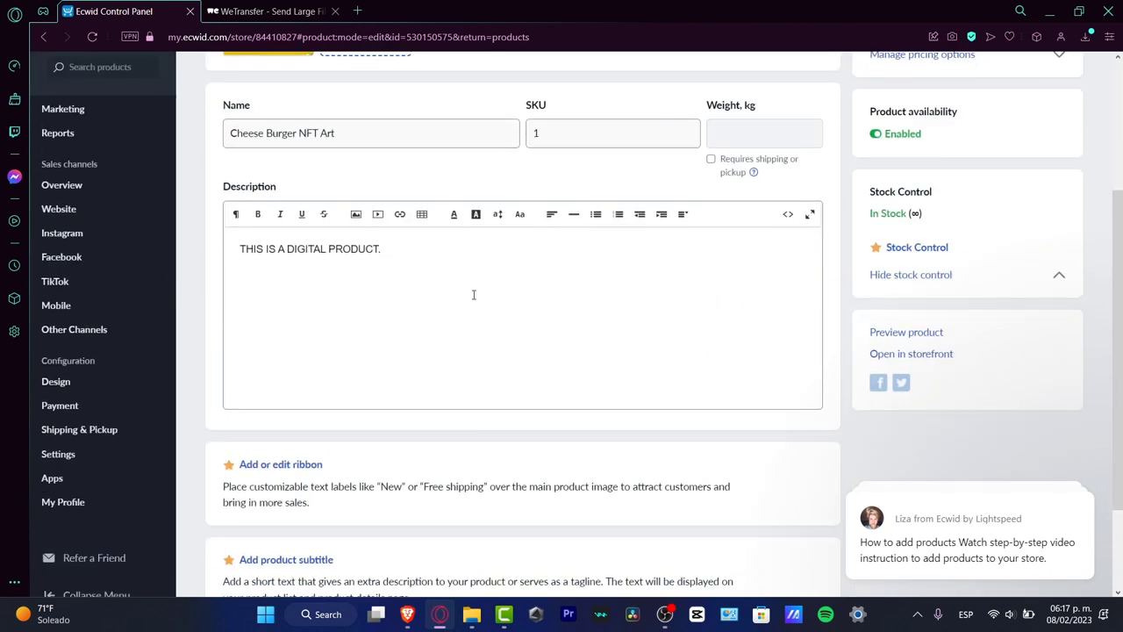
key("Return")
type("IF YOU WANT")
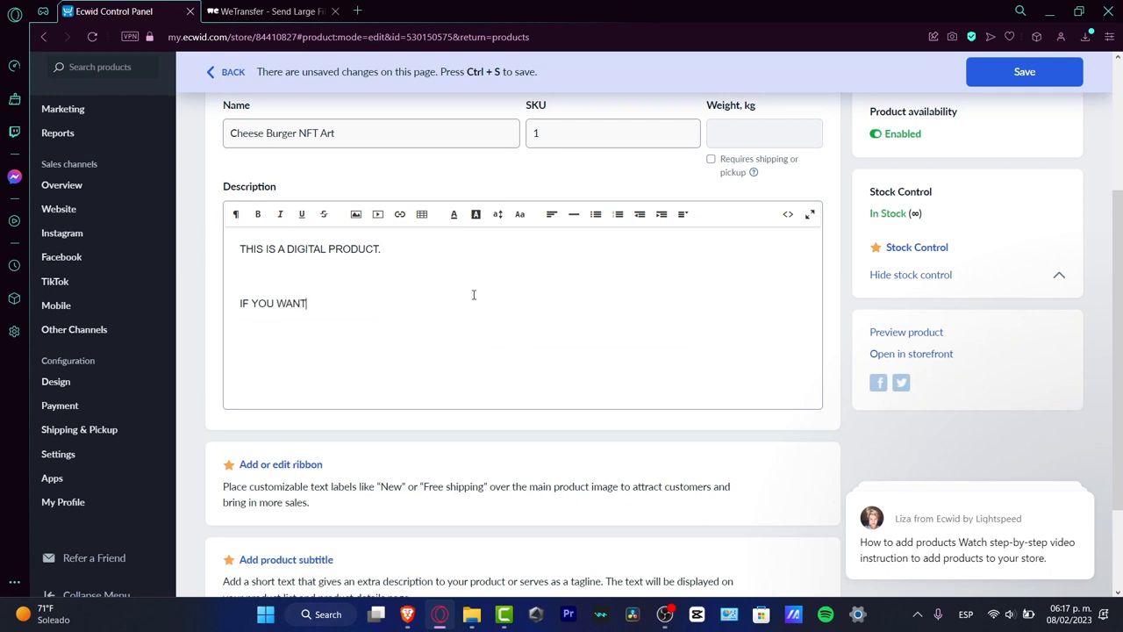
type(" TO PURCHASE THIS DIGITAL ART")
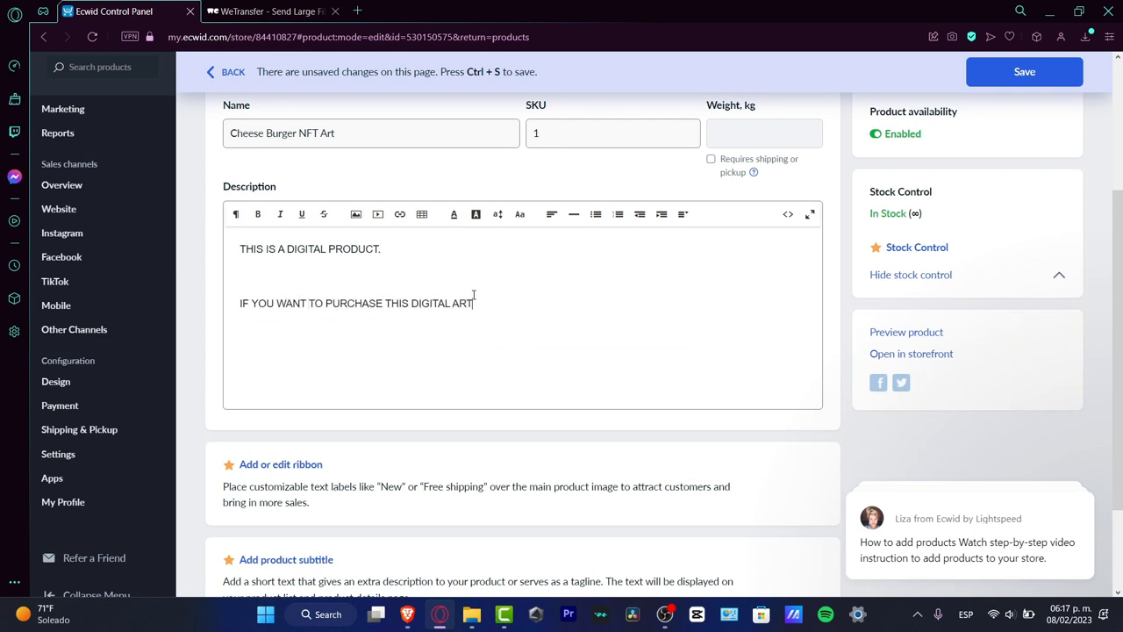
type(" YOU NNEE")
key("BackSpace")
key("BackSpace")
key("BackSpace")
type("ED TO ACCESS THROUGH THIS WEBSITE  ETSY")
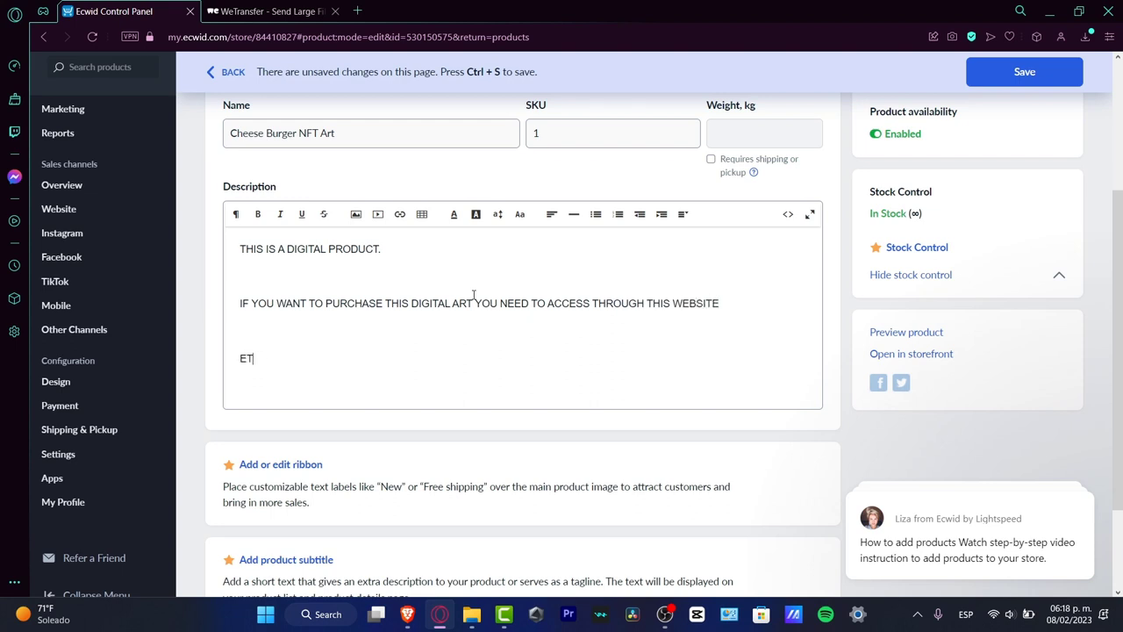
Complete the description's website list with ETSY.COM and OPENSEA.IO on separate lines.
type(".COM")
key("Return")
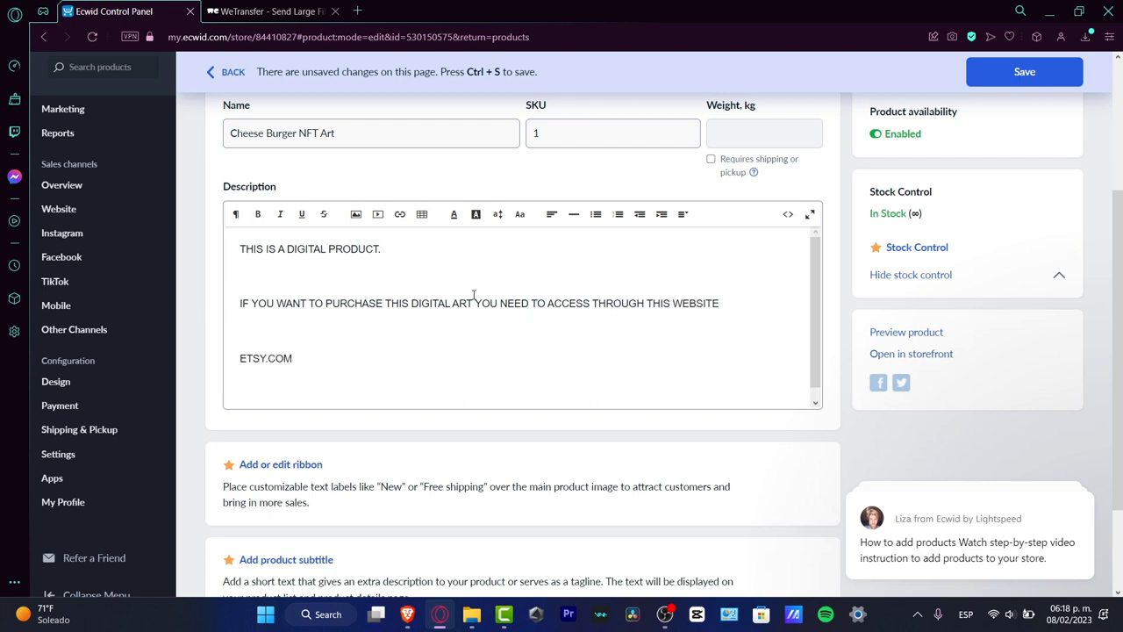
type("OPN")
key("BackSpace")
type("ENSEA.IO")
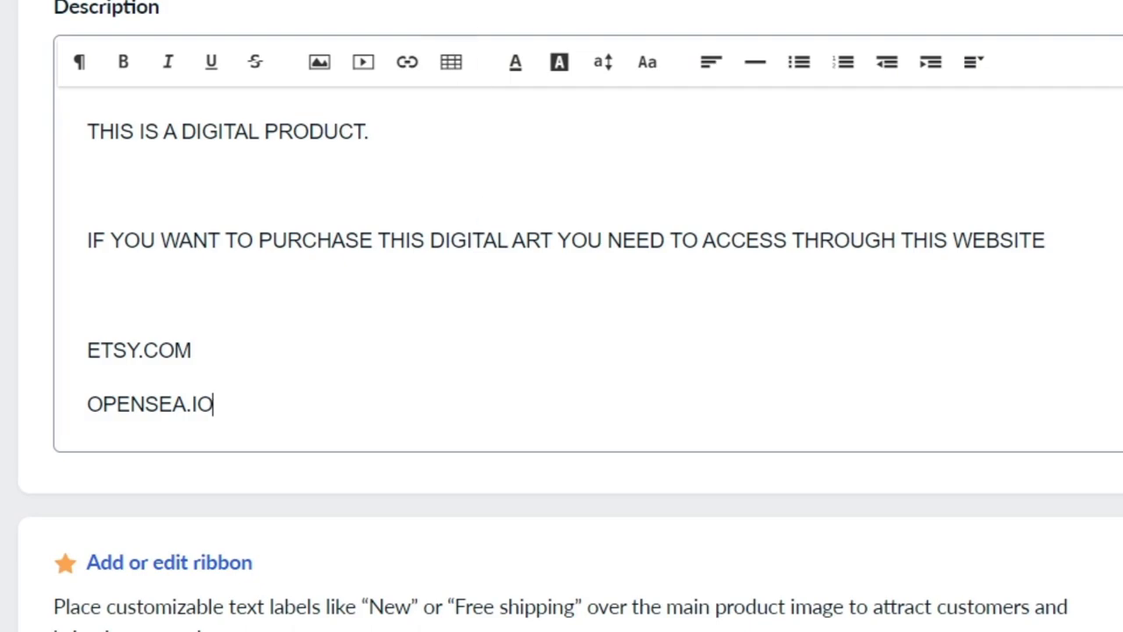
Open the Etsy website in a new browser tab and search it for "digital download".
key("ctrl+t")
type("etsy-co,")
key("Return")
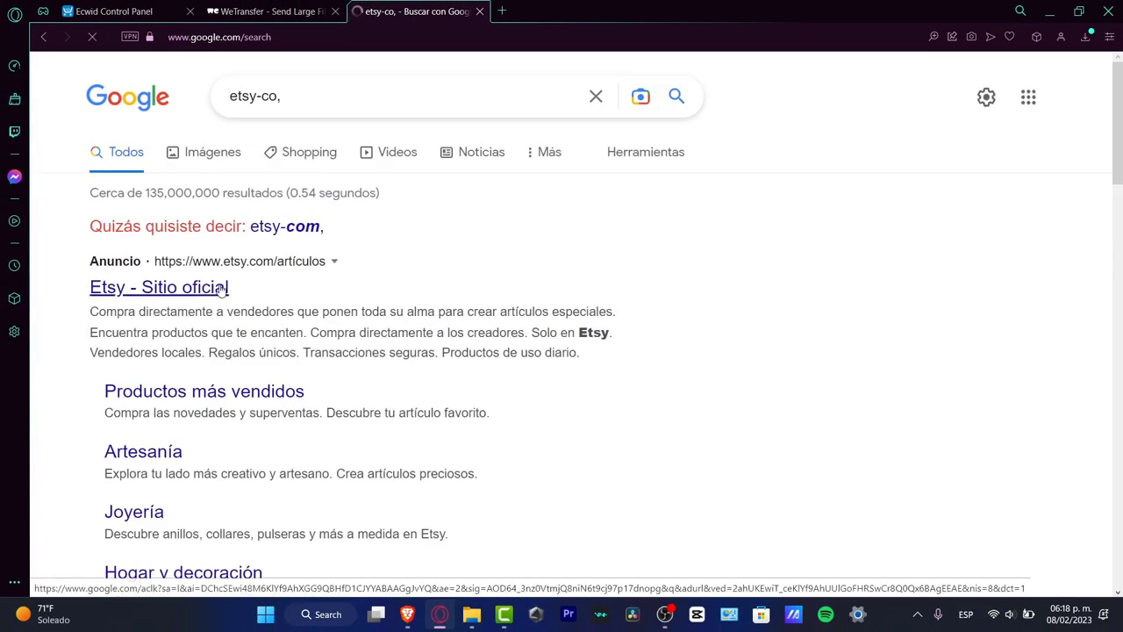
left_click(220, 289)
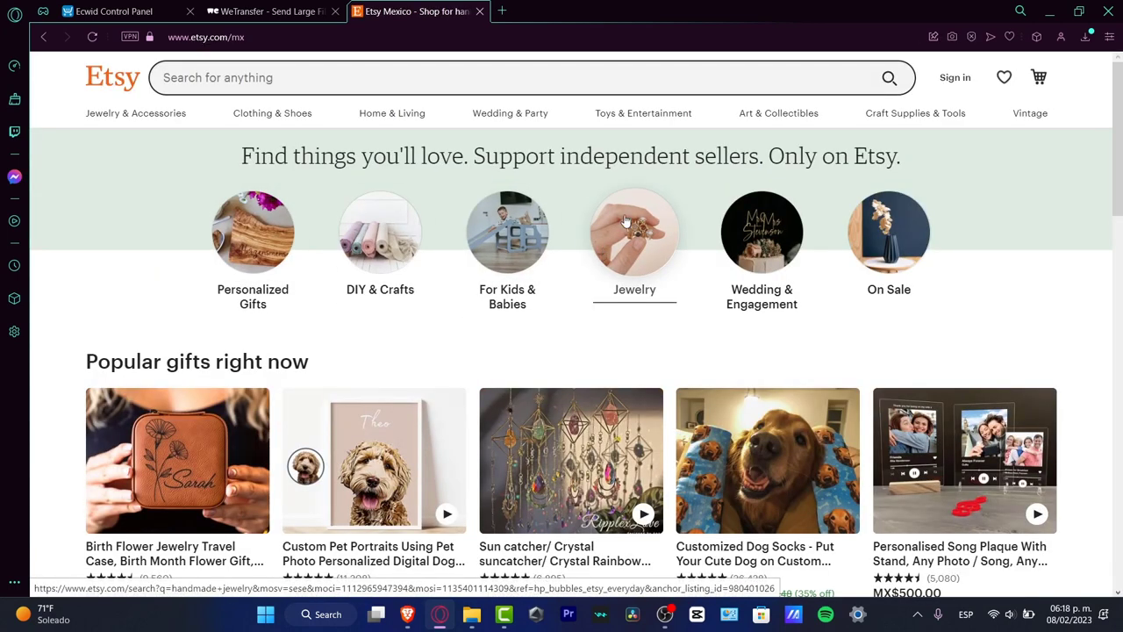
left_click(406, 86)
type("digital")
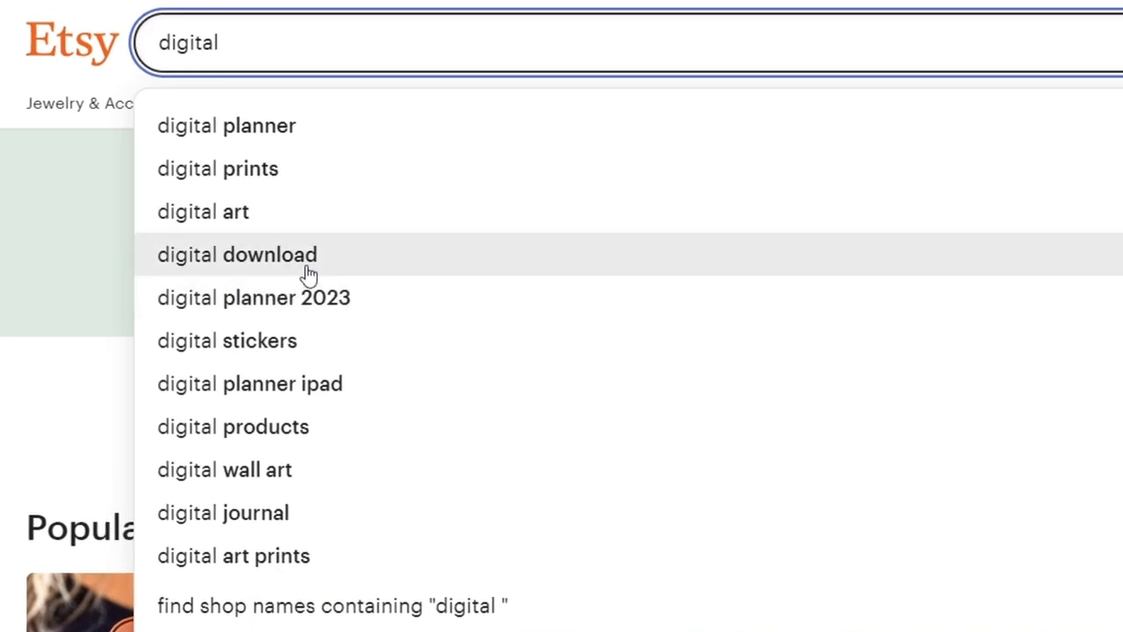
left_click(307, 272)
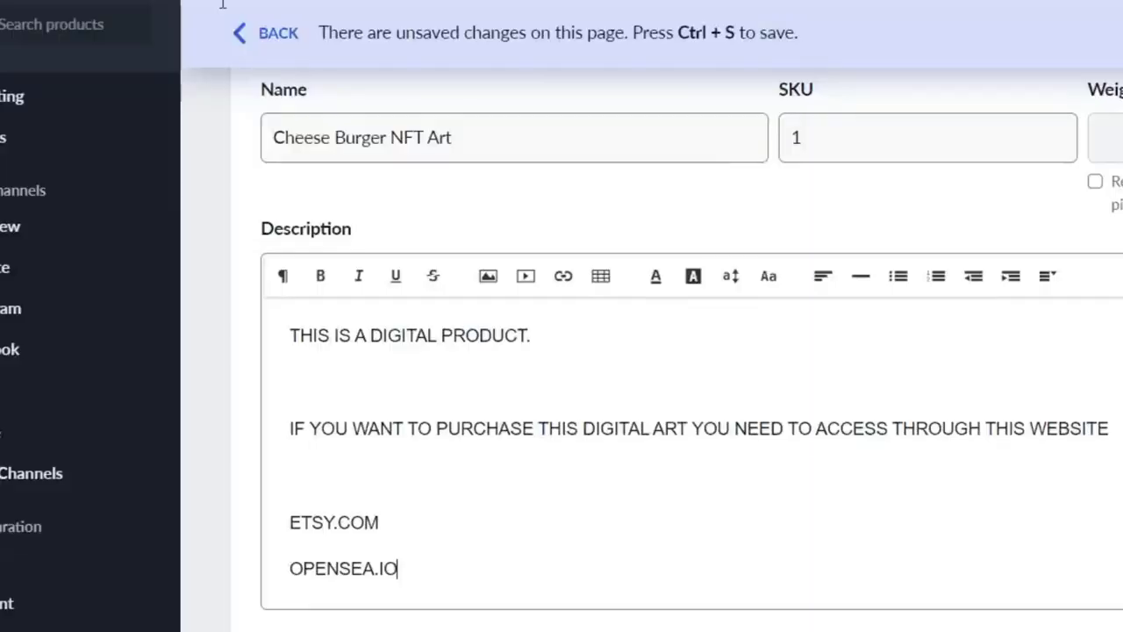
Link the ETSY.COM text in the product description to the URL of Etsy's digital download search page.
left_click_drag(379, 518, 288, 523)
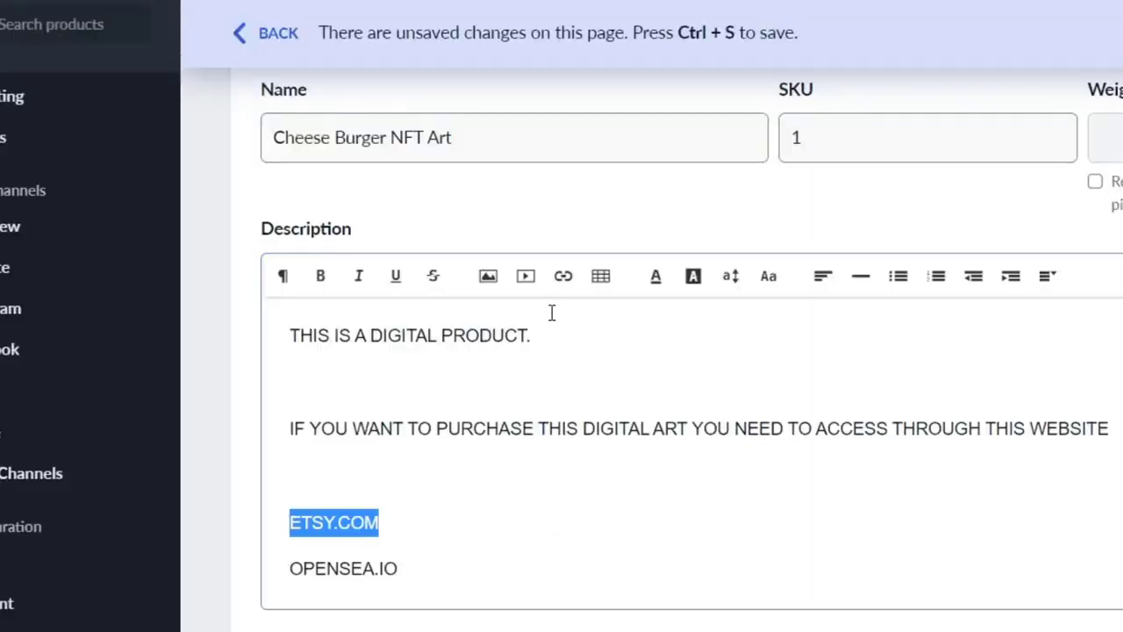
left_click(566, 289)
left_click(619, 321)
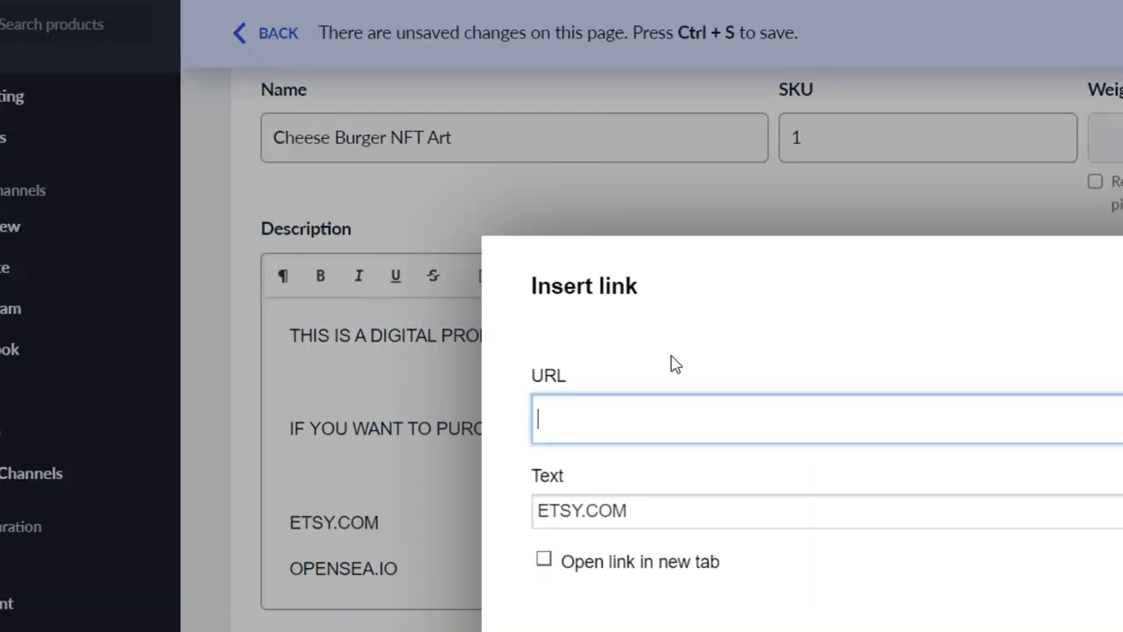
key("ctrl+v")
key("Return")
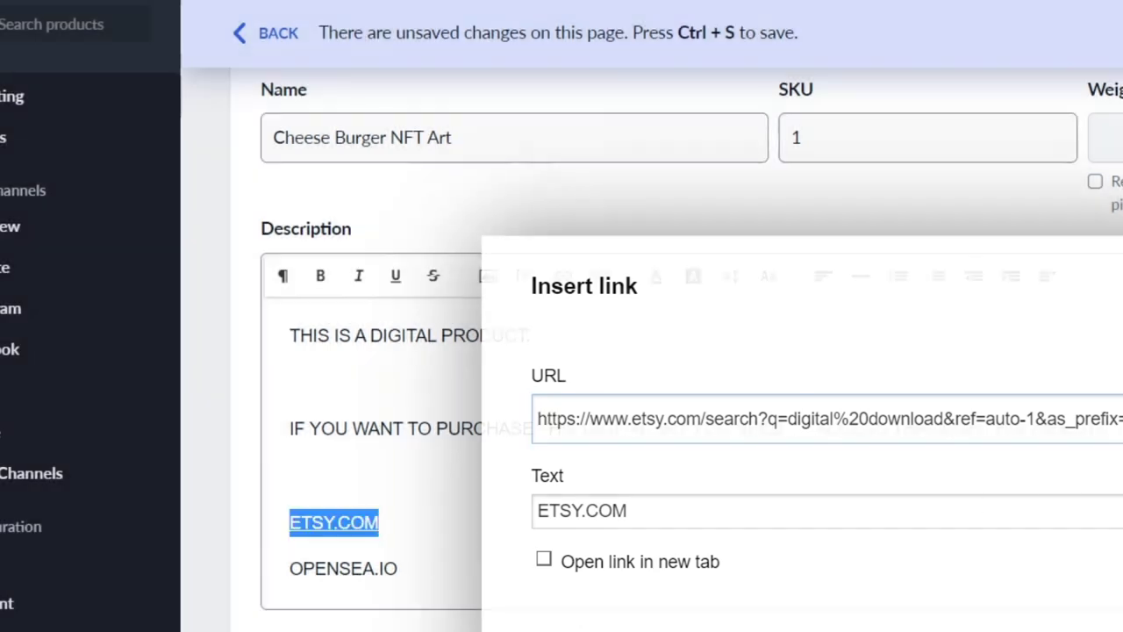
Confirm the link on the ETSY.COM text in the product description.
left_click(513, 557)
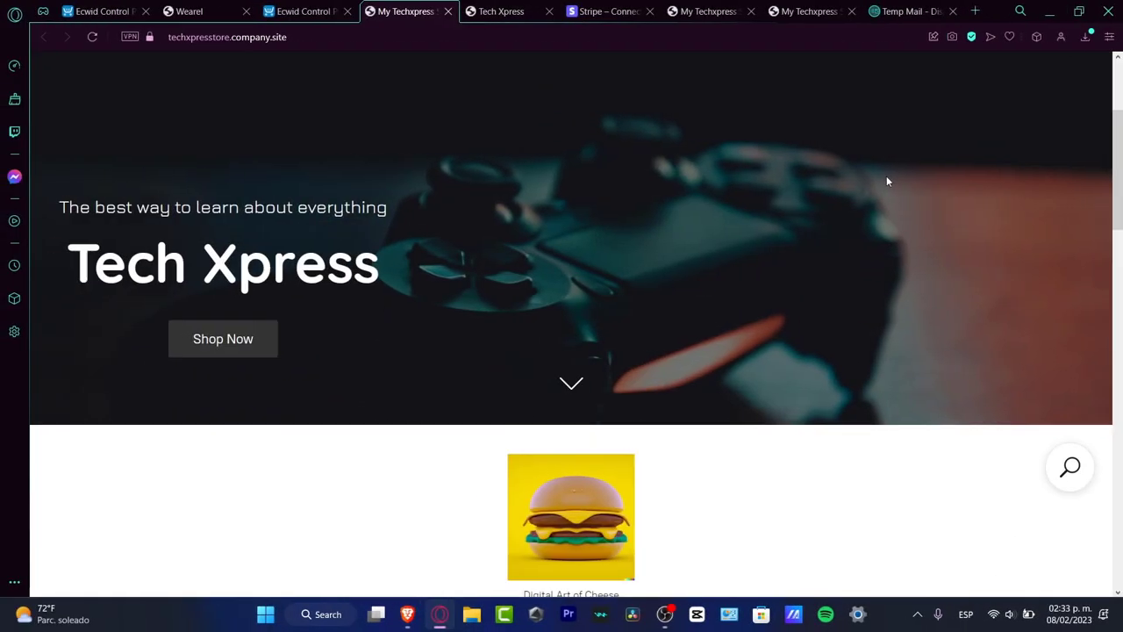
Review the published storefront page, from the burger product through the Why Choose Us text to the Location section.
scroll(886, 181, "down", 5)
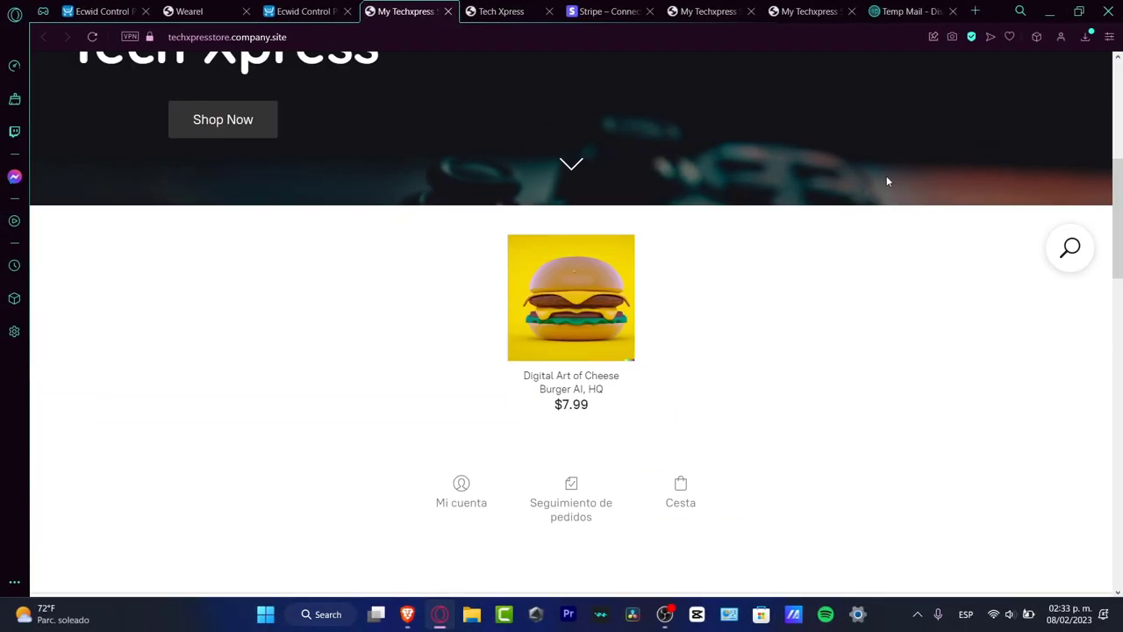
scroll(765, 246, "down", 8)
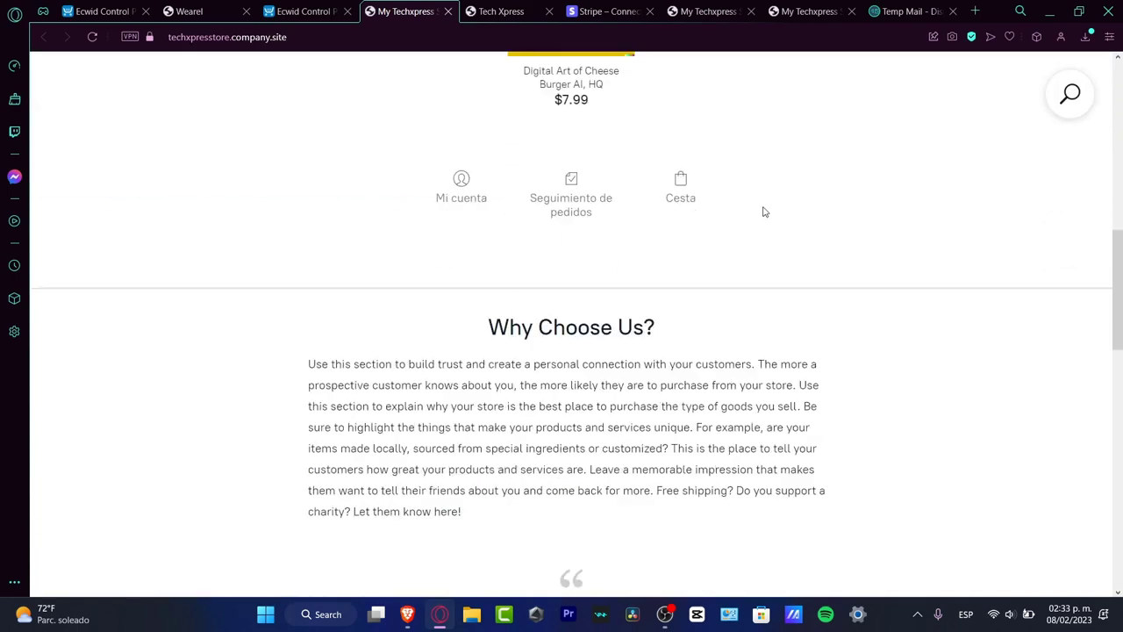
scroll(766, 246, "down", 5)
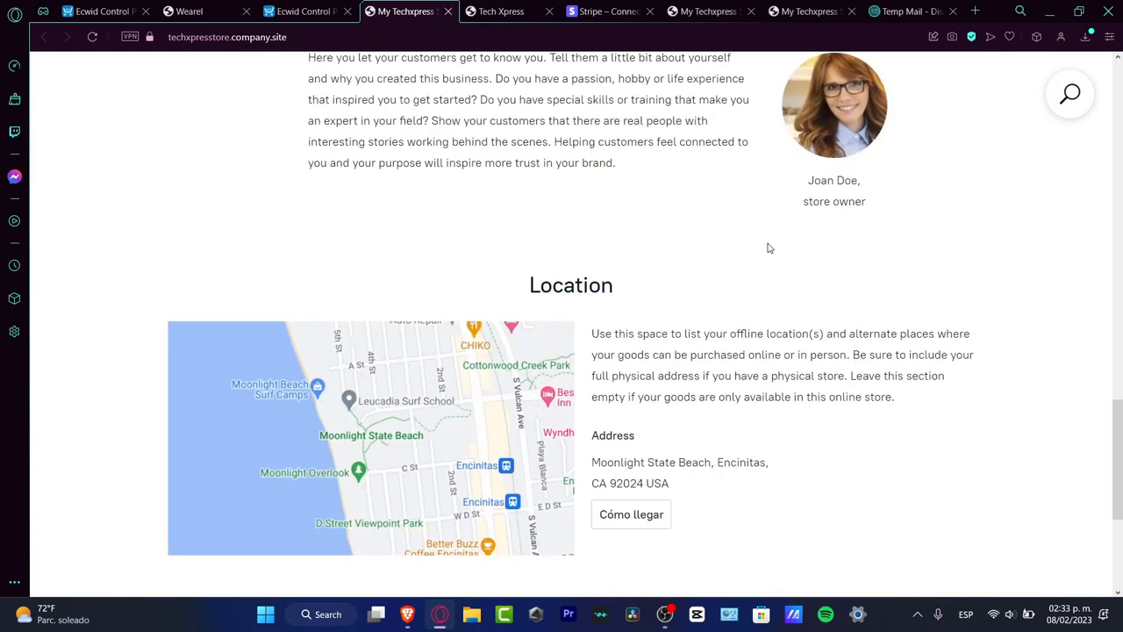
Return to the store's control panel and review its payment settings, including the current payment methods and the payment alternatives.
left_click(315, 9)
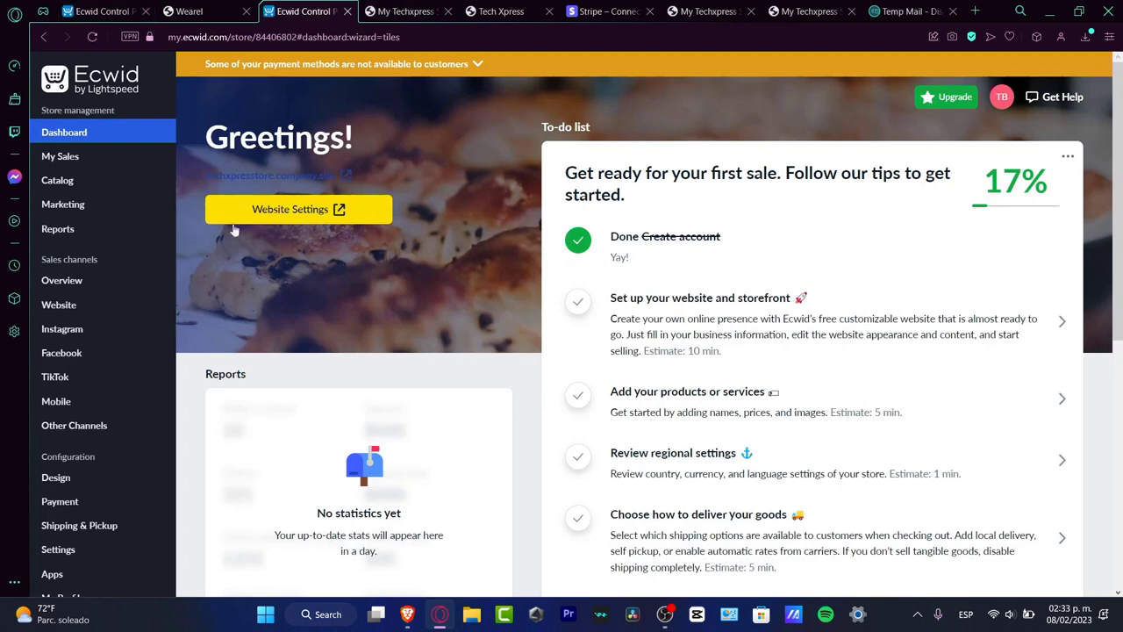
left_click(102, 553)
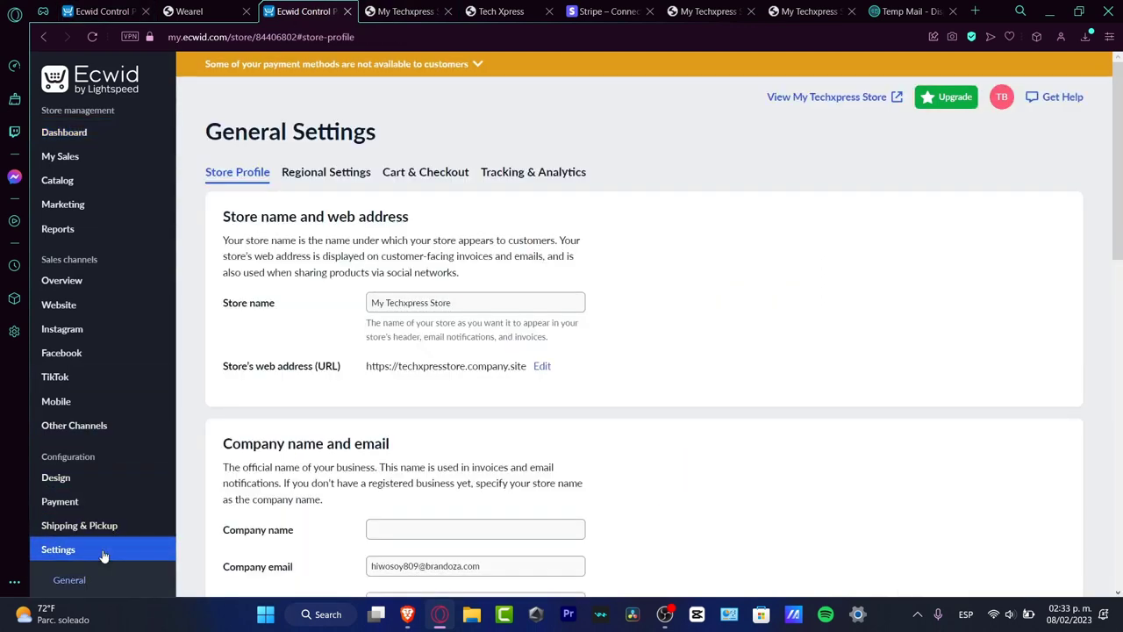
left_click(84, 504)
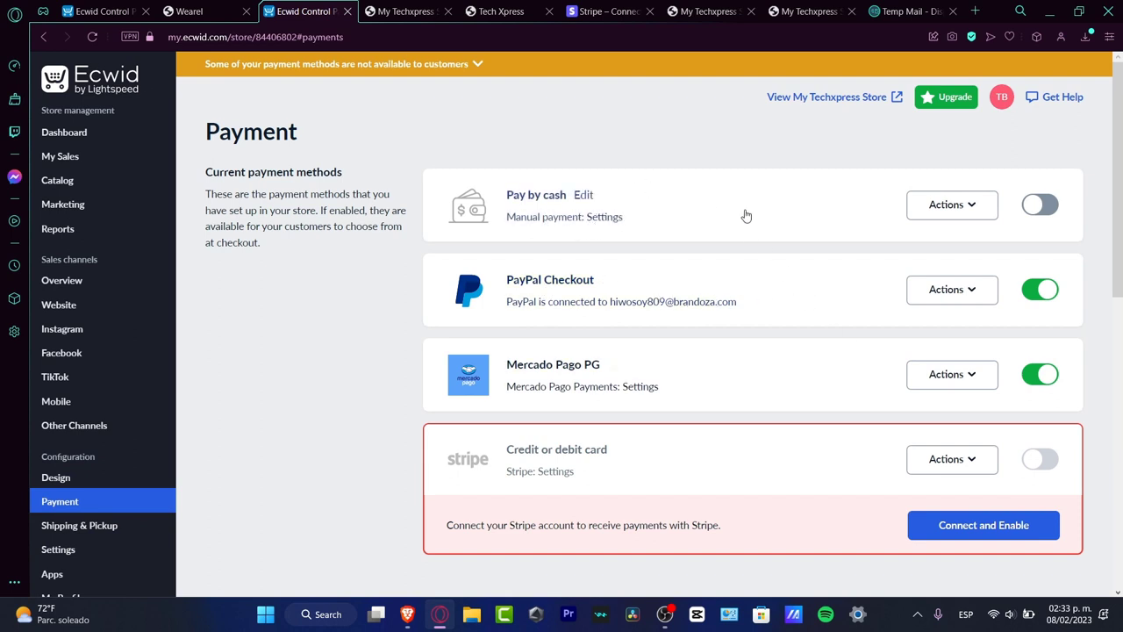
scroll(746, 219, "down", 3)
scroll(759, 223, "down", 5)
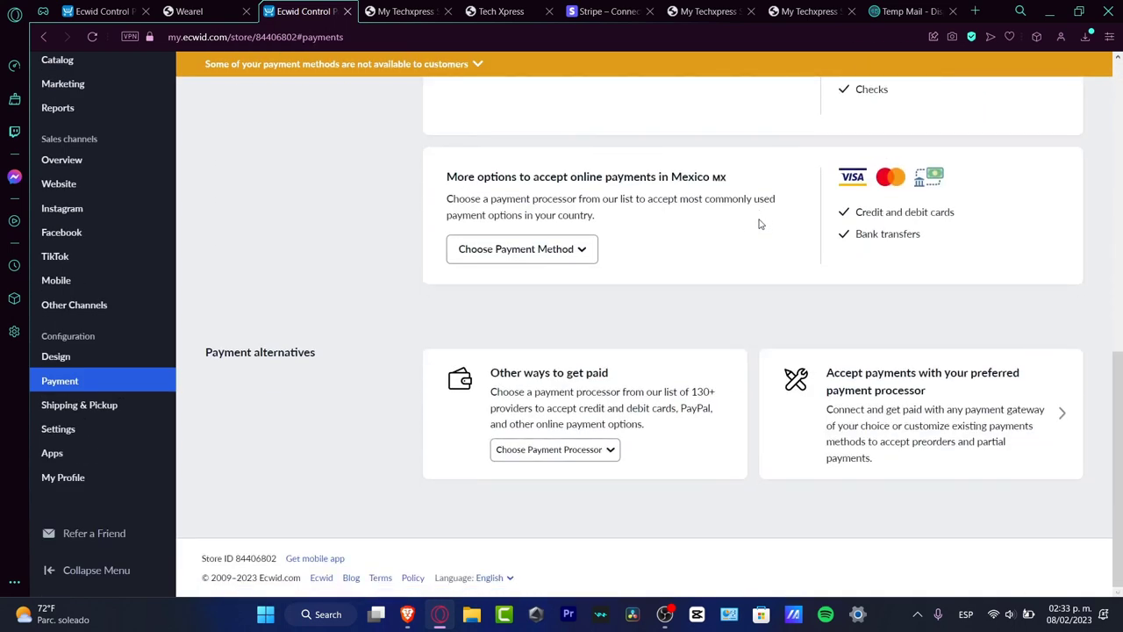
scroll(760, 224, "up", 10)
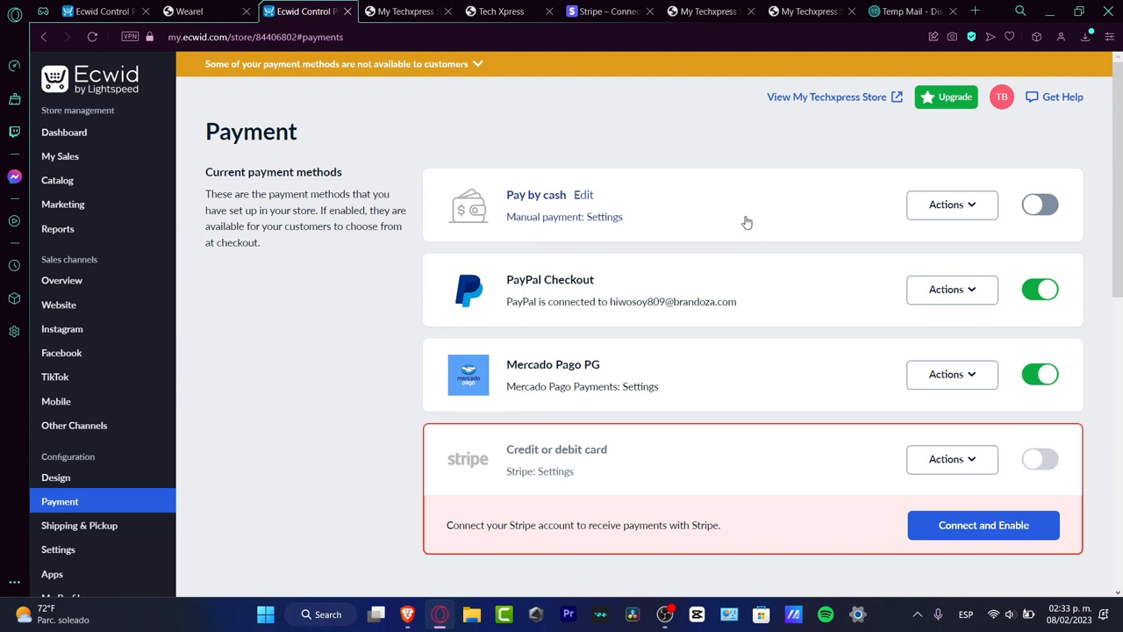
Review the to-do list of pre-launch tips on the store dashboard, including the recommended reading.
left_click(153, 129)
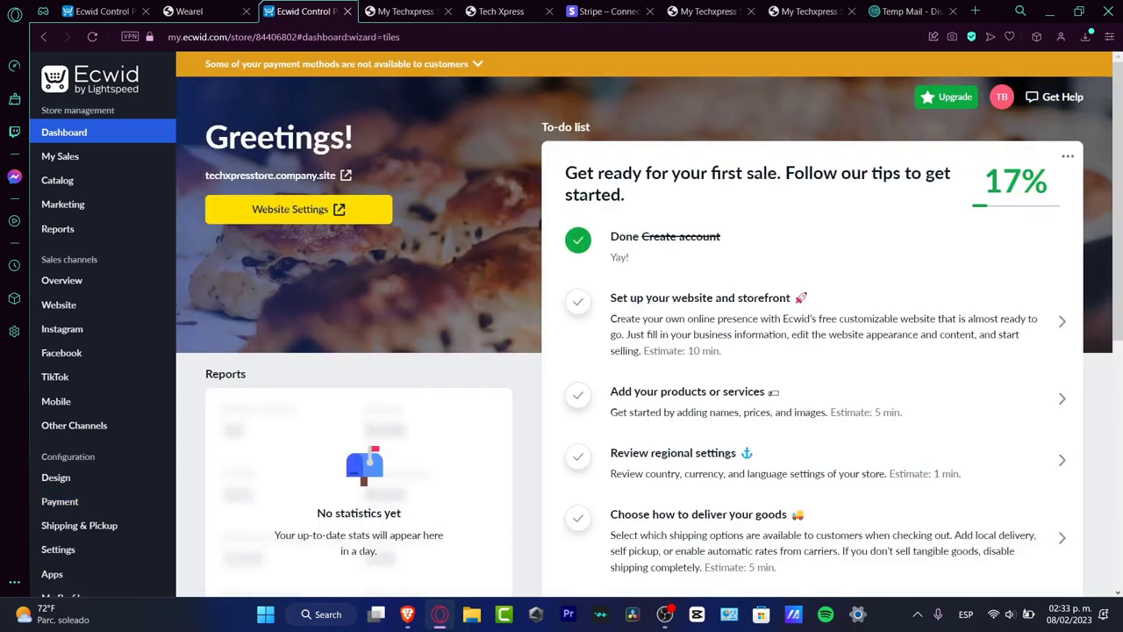
left_click_drag(566, 127, 690, 211)
scroll(712, 256, "down", 2)
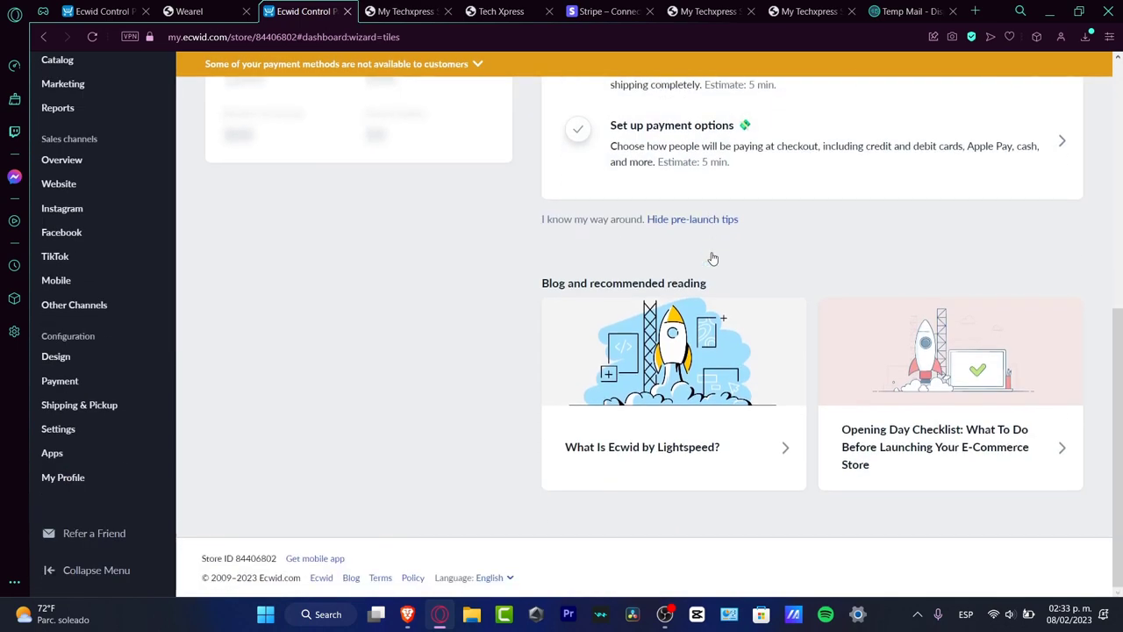
scroll(713, 256, "up", 6)
scroll(715, 263, "down", 6)
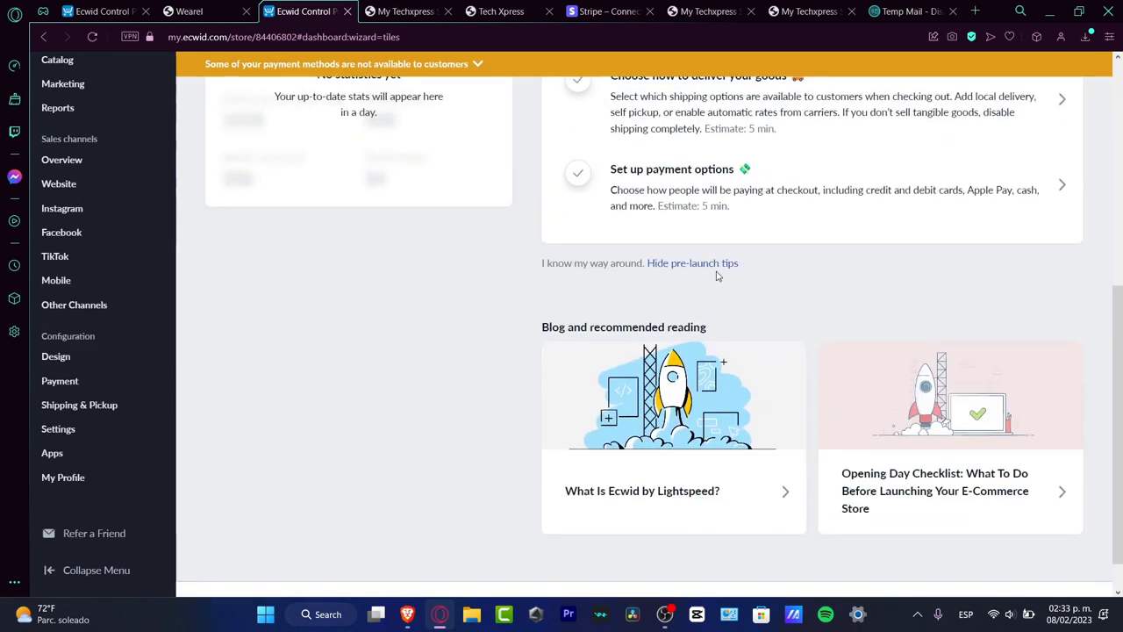
scroll(715, 268, "down", 1)
scroll(718, 274, "up", 6)
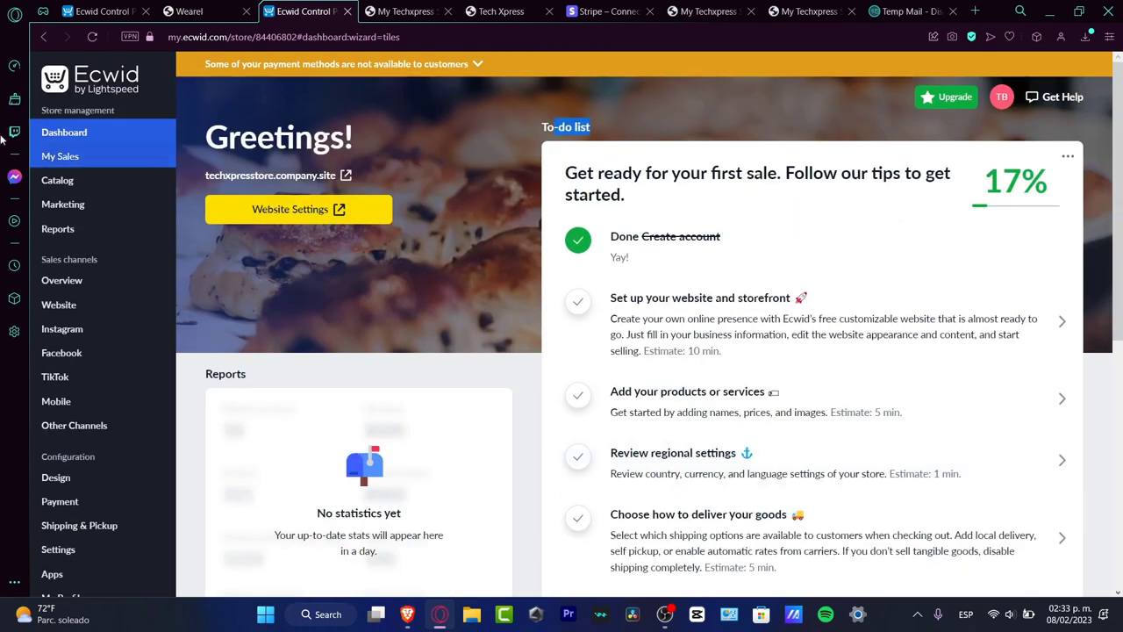
Open the store's Marketing overview.
left_click(77, 205)
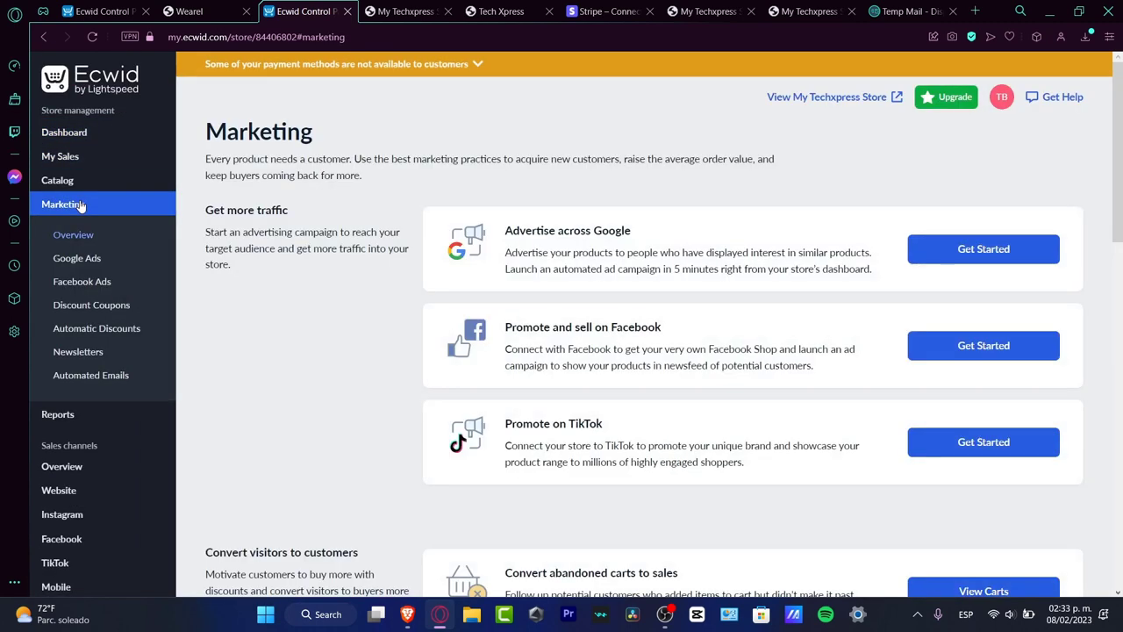